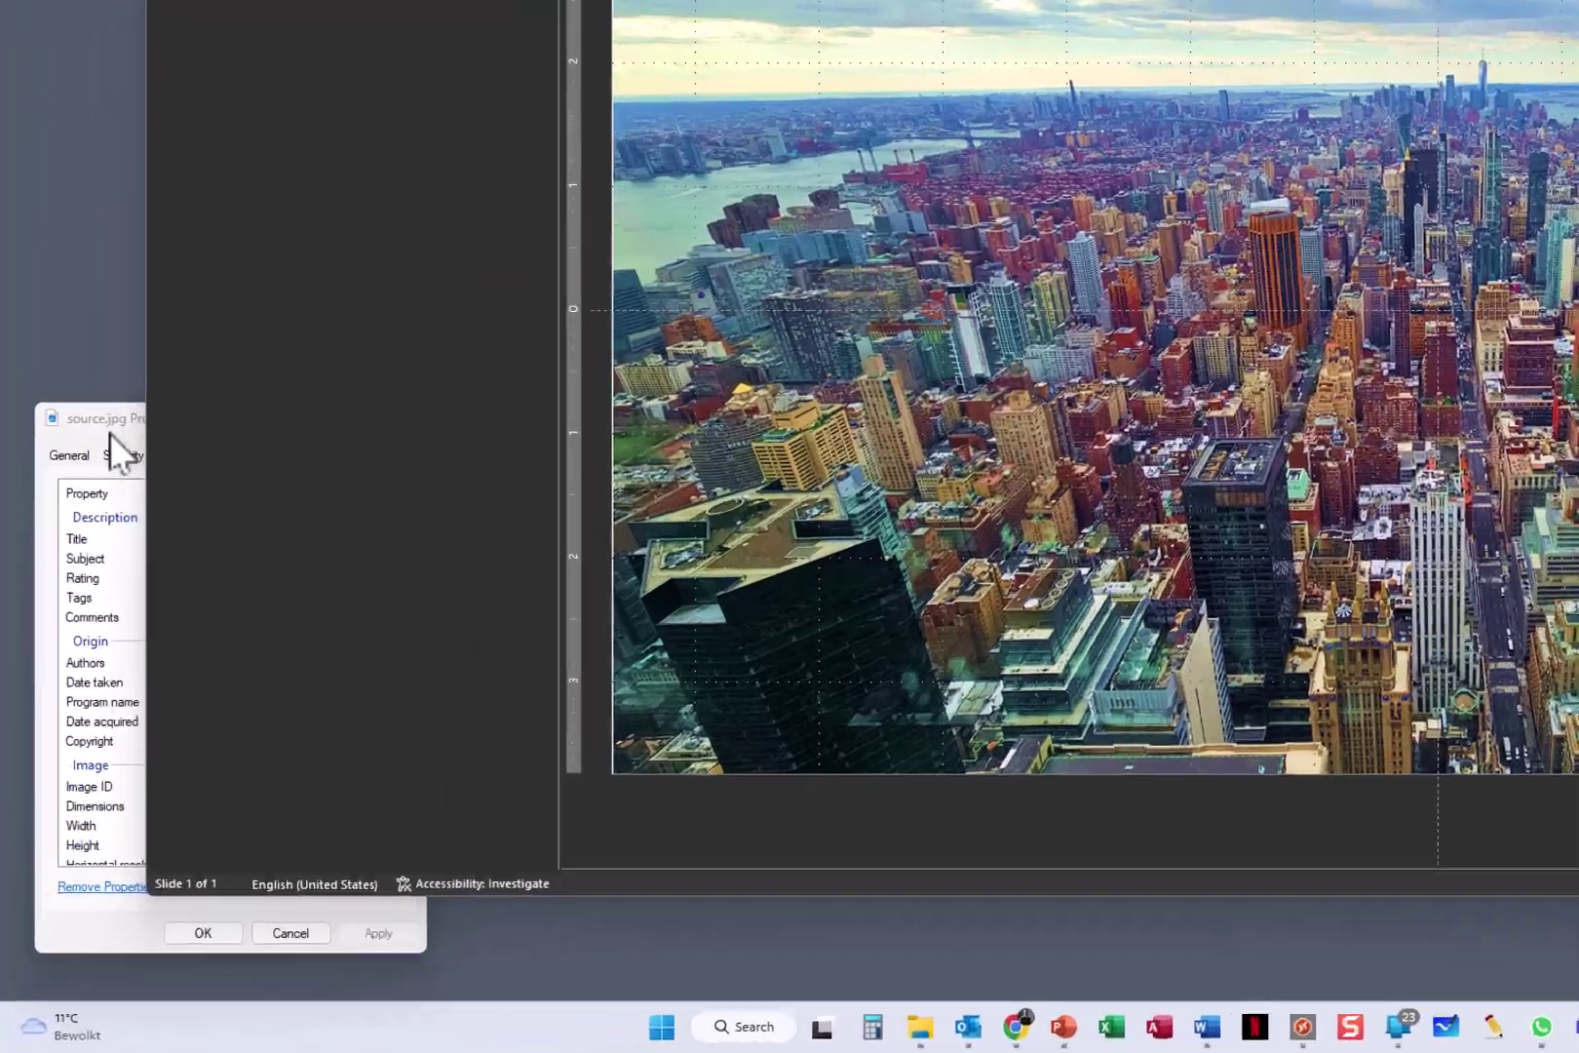
left_click(64, 623)
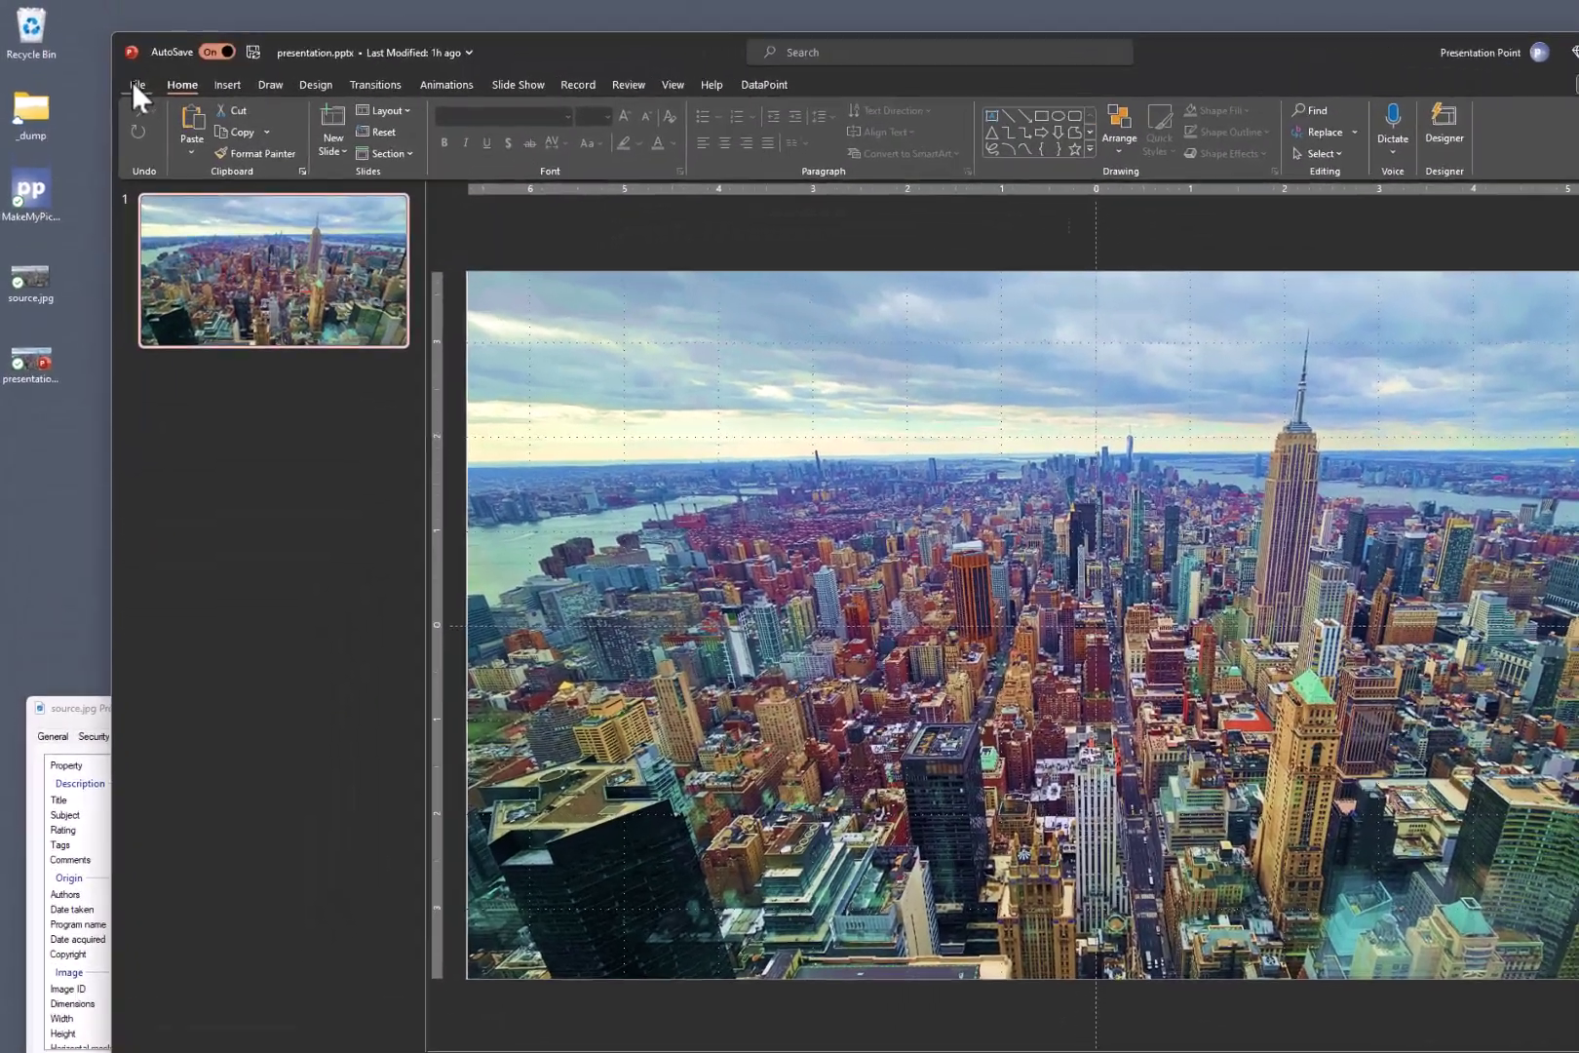
Step: Choose JPEG as the export file type for the current slide
left_click(120, 76)
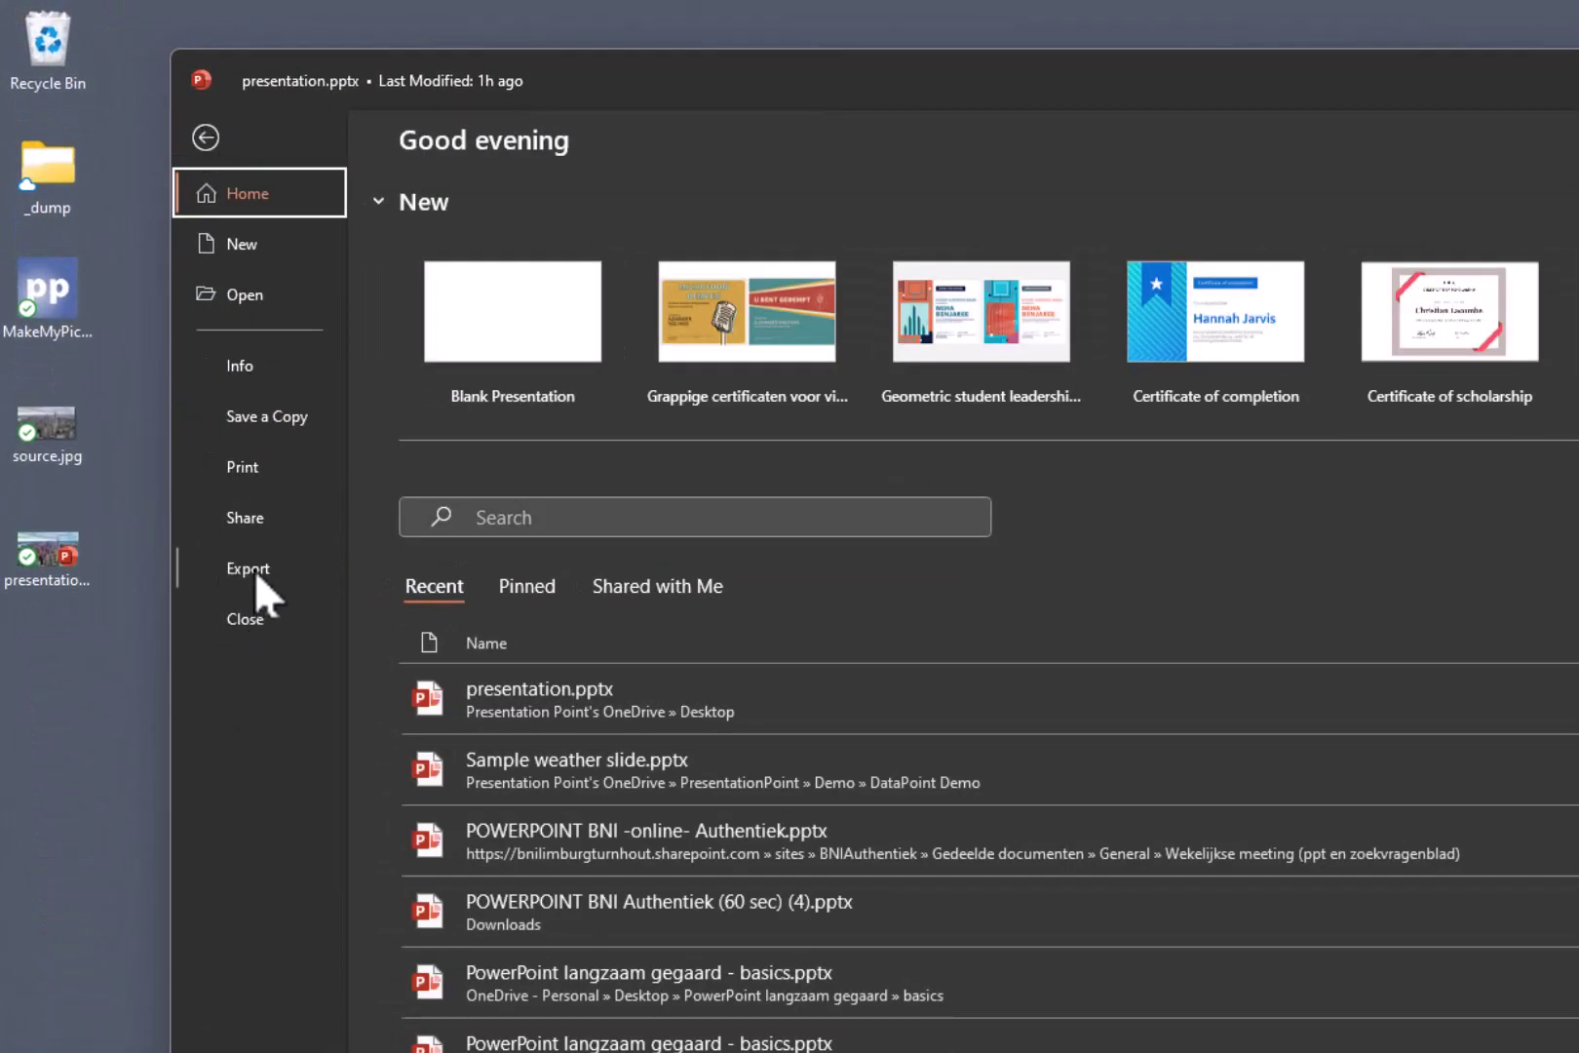
left_click(255, 569)
left_click(487, 589)
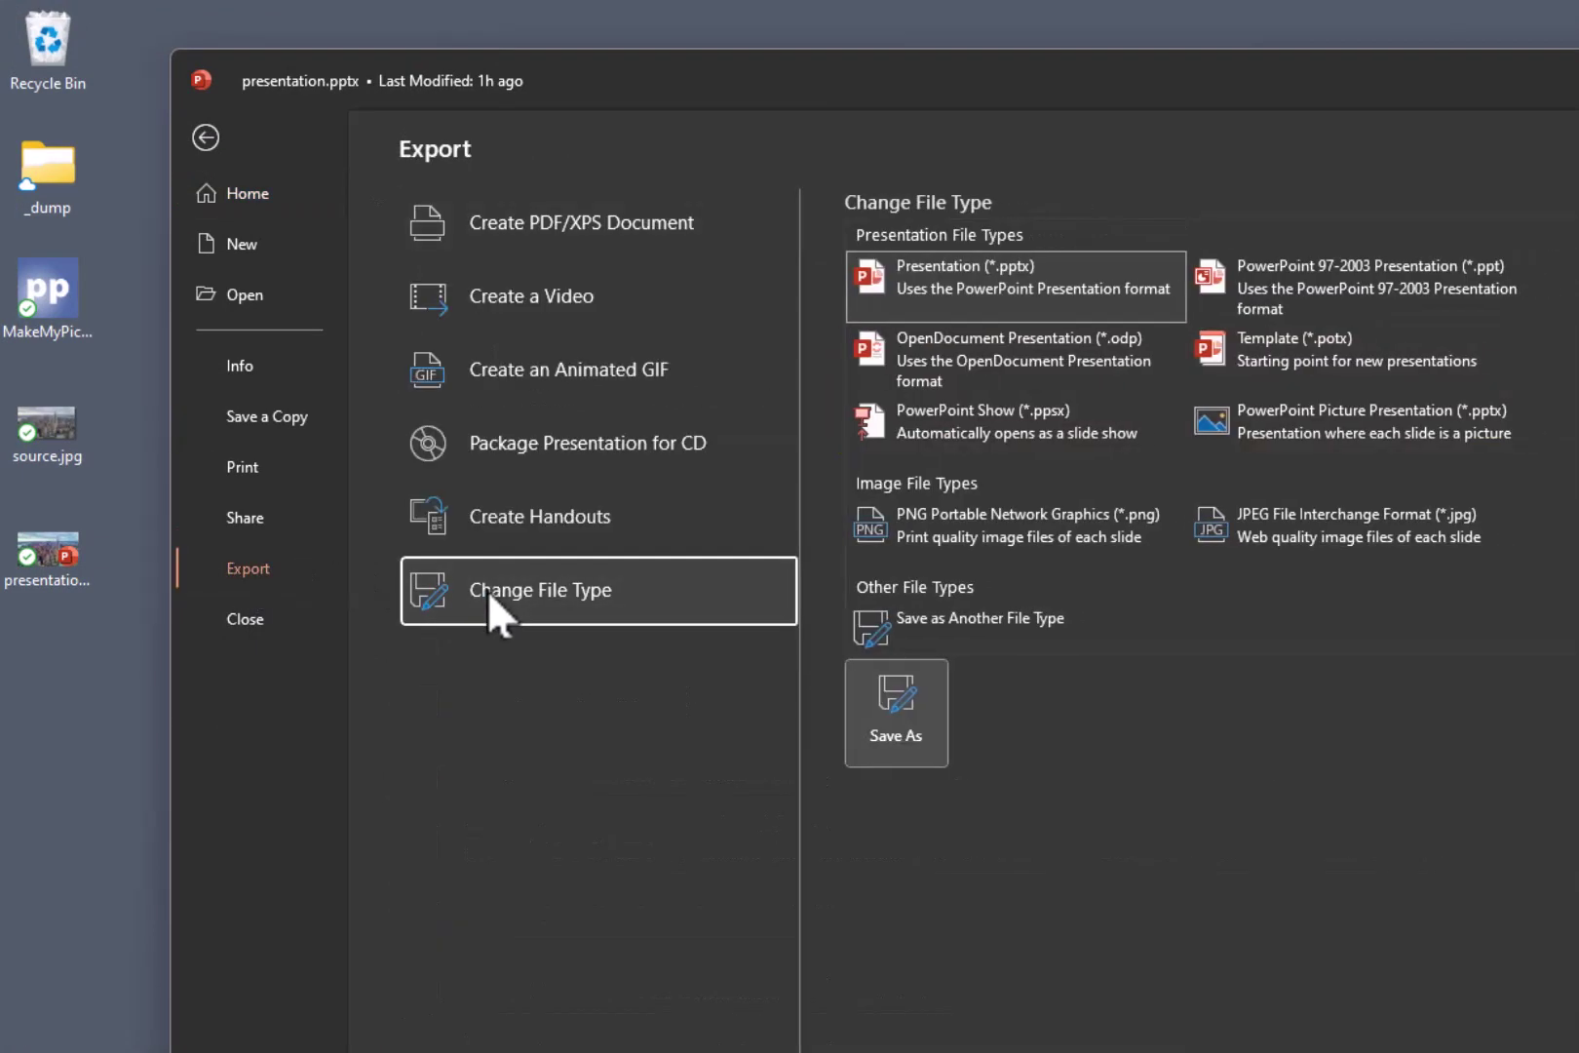
left_click(1253, 533)
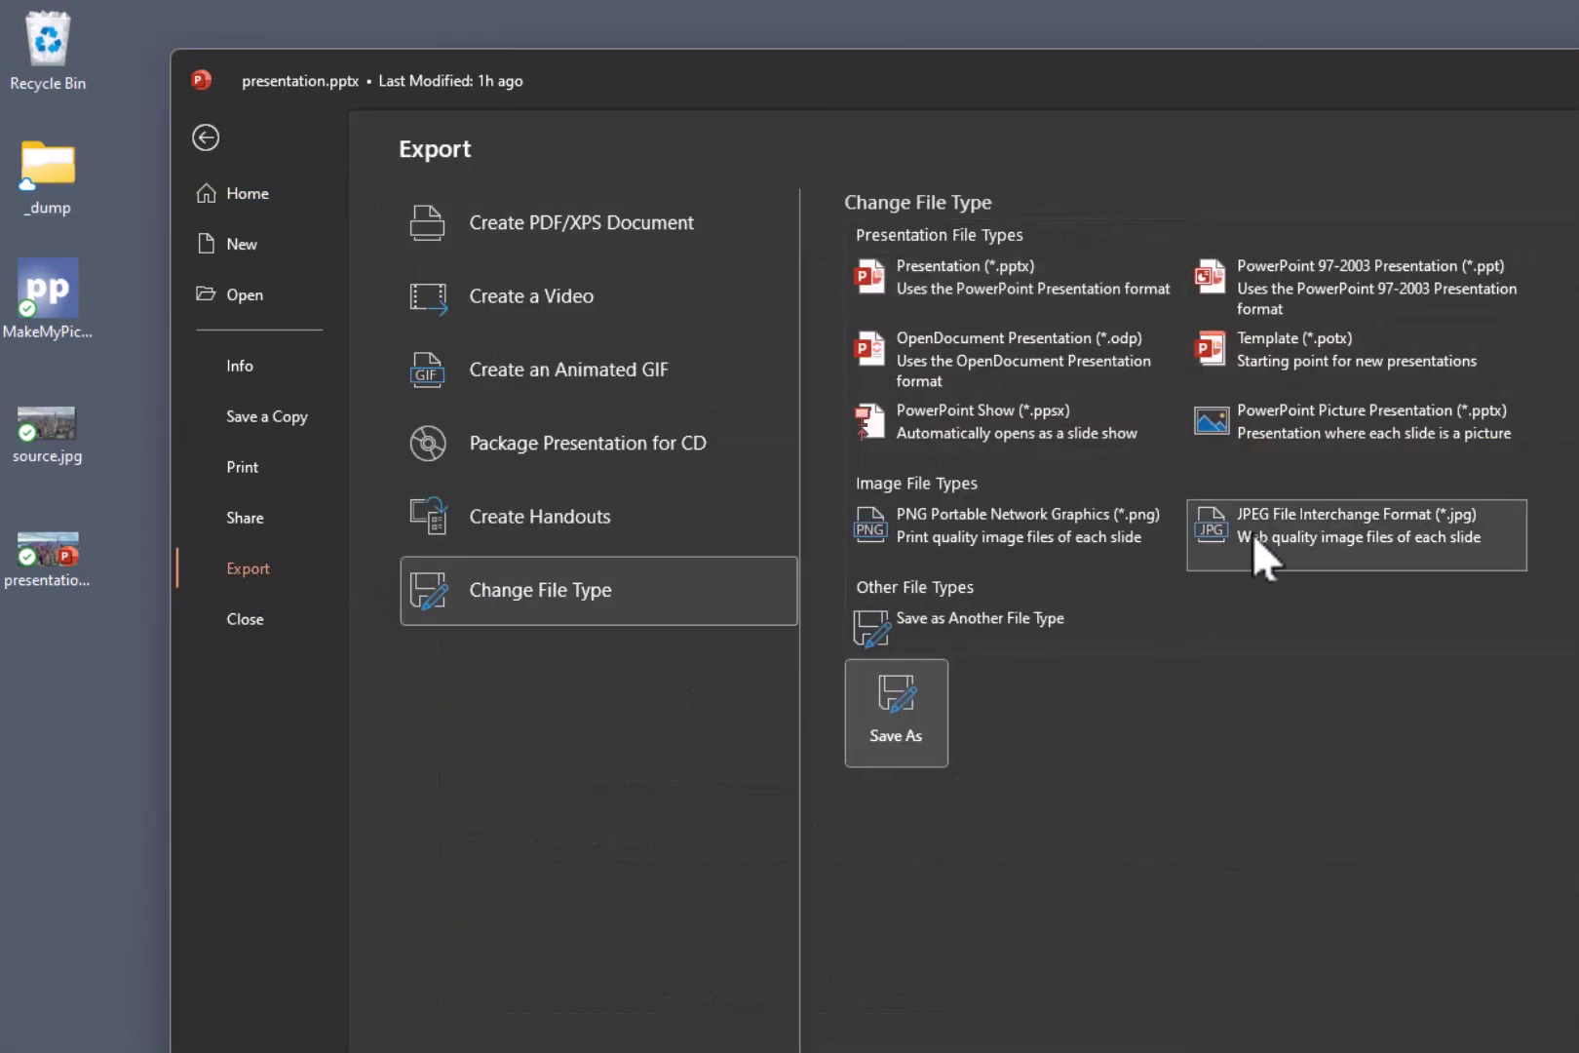
left_click(895, 706)
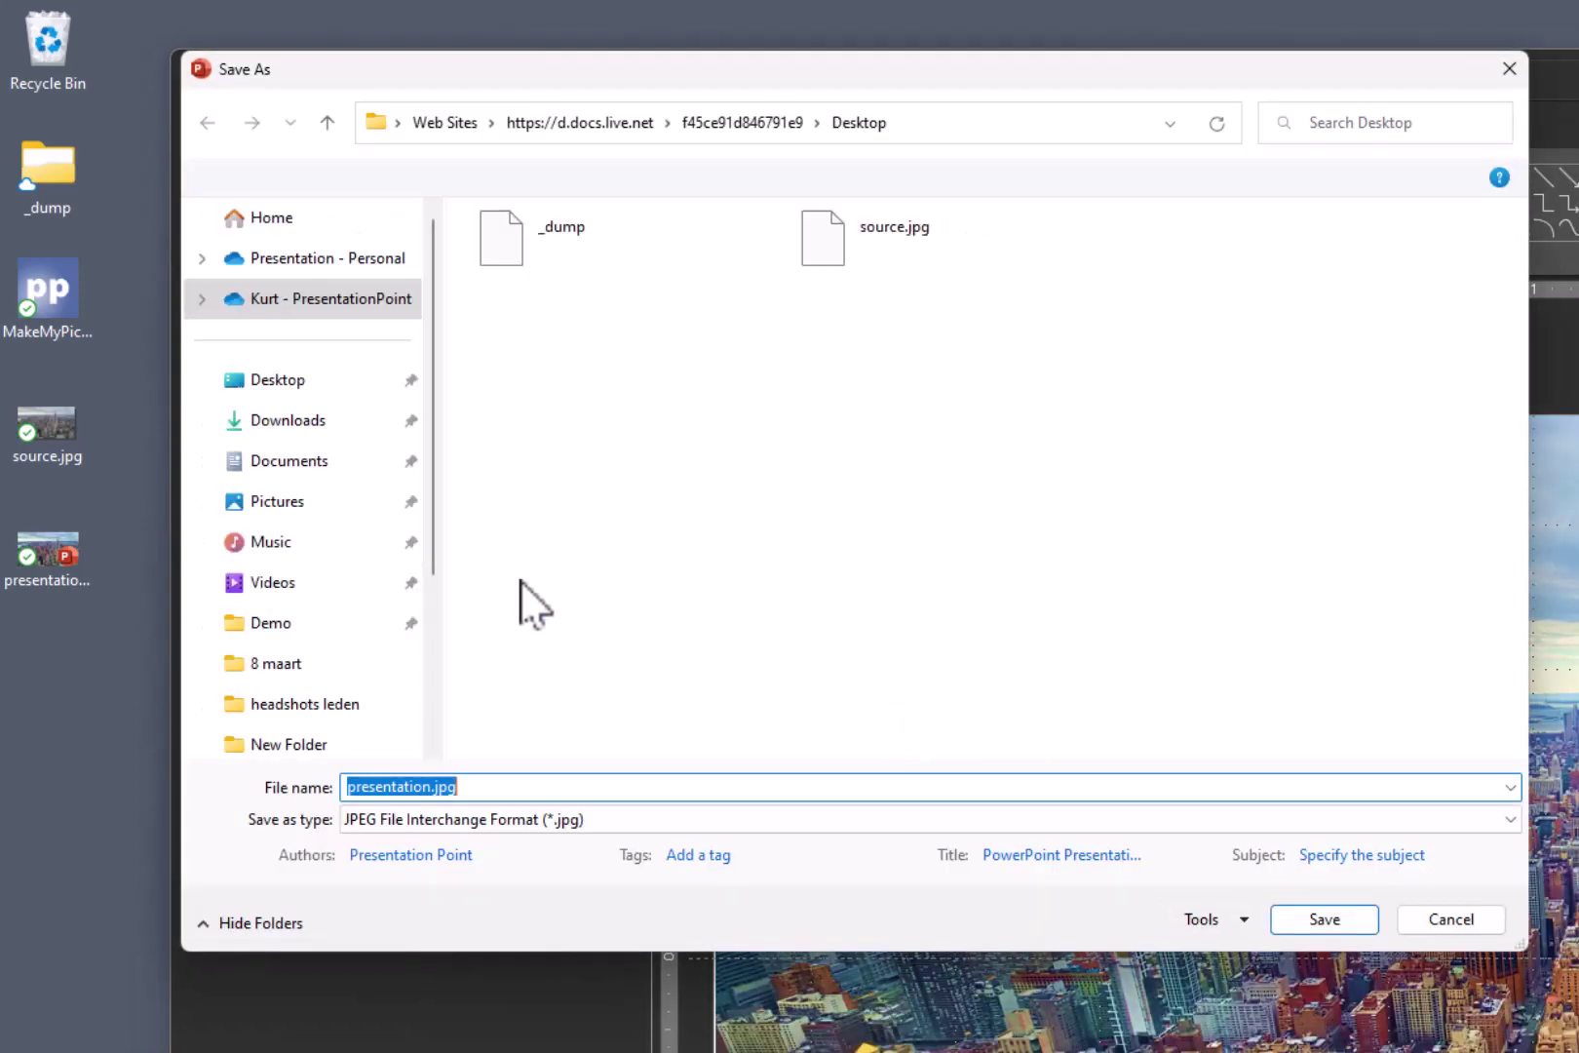
Step: Save only the current slide as 'first picture' on the Desktop
left_click(292, 382)
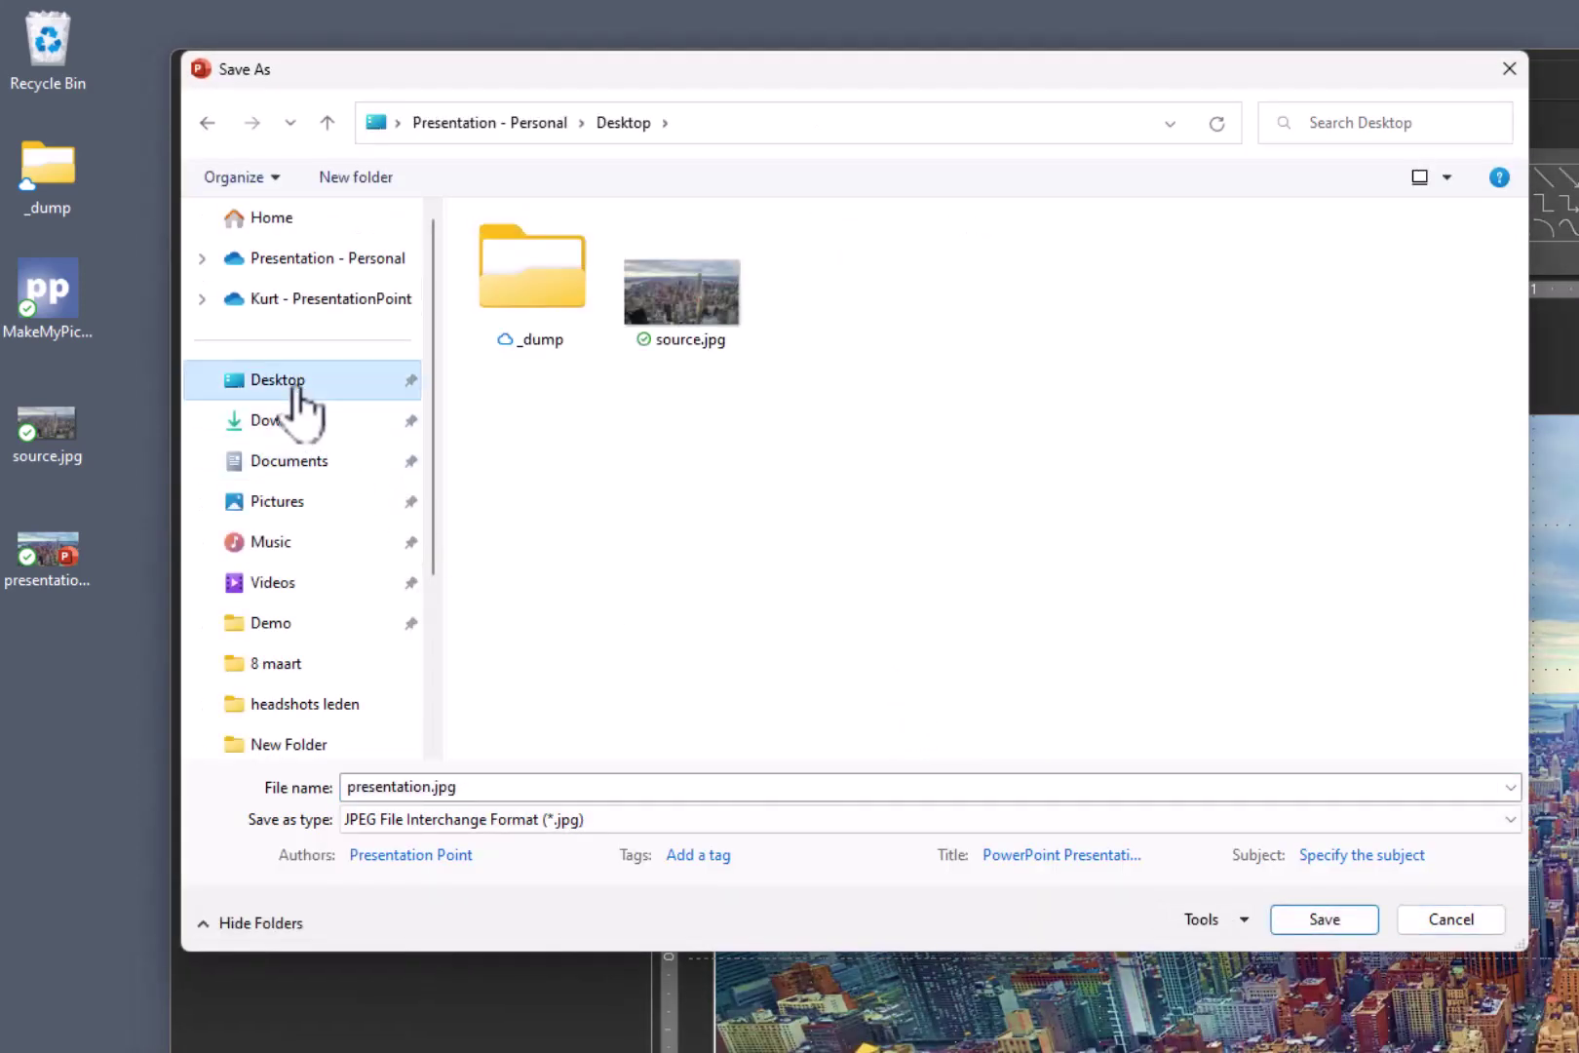
left_click(552, 786)
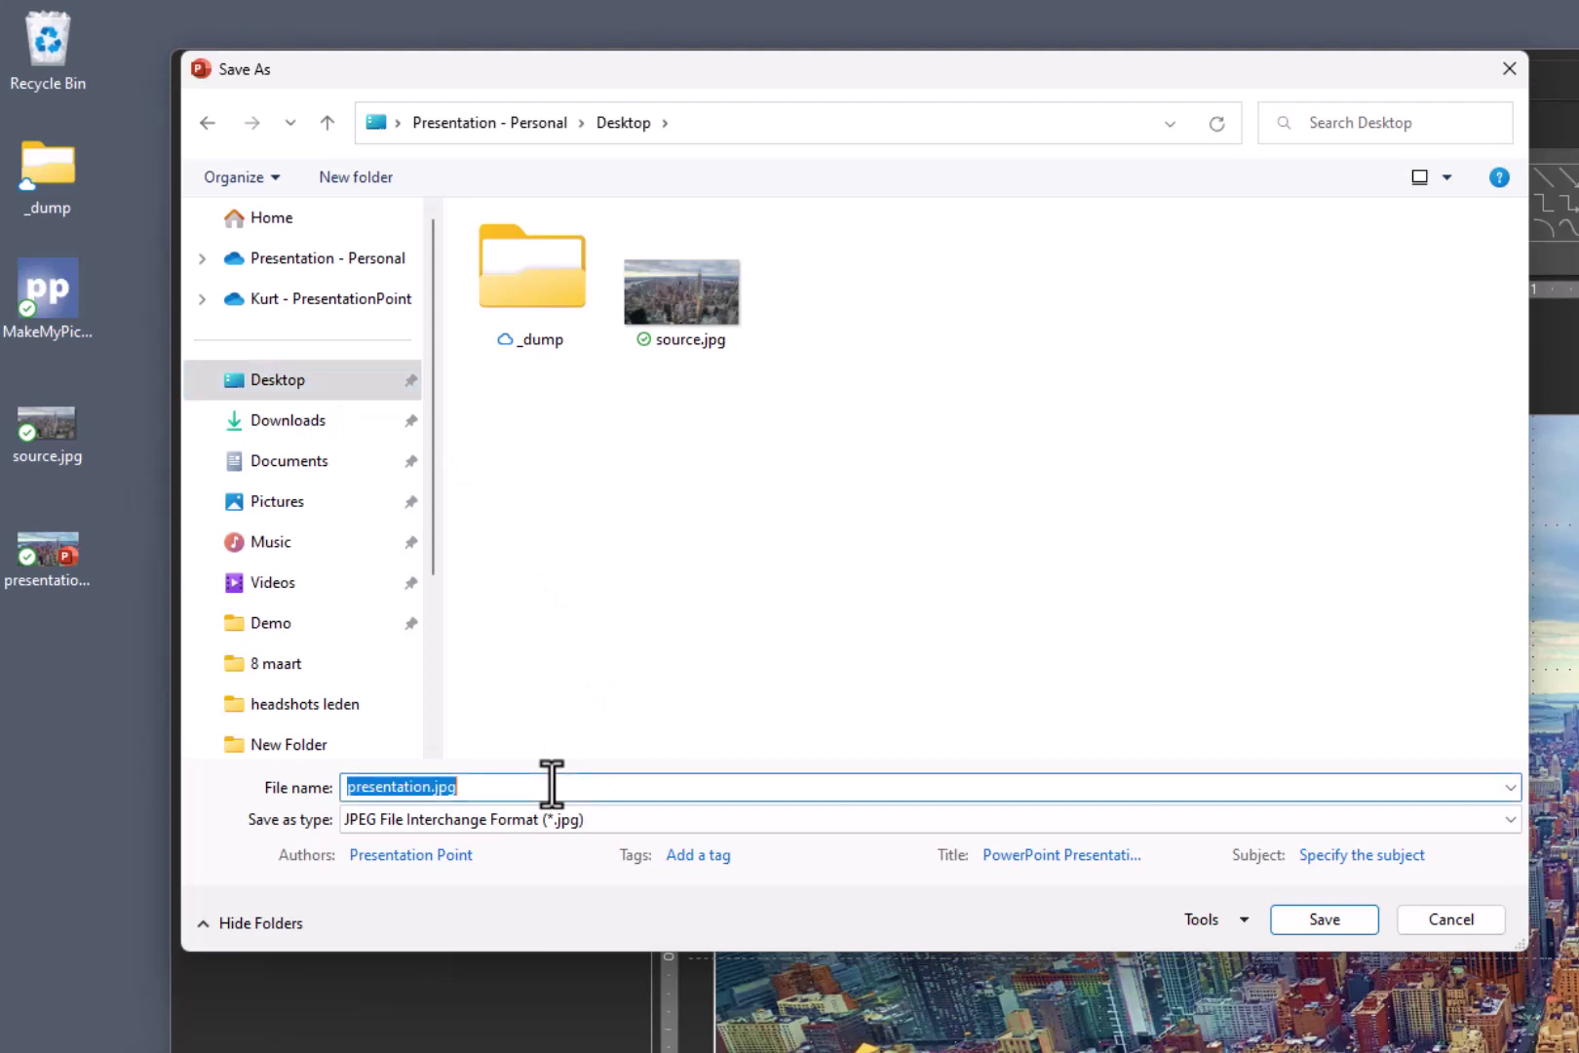
type("first ")
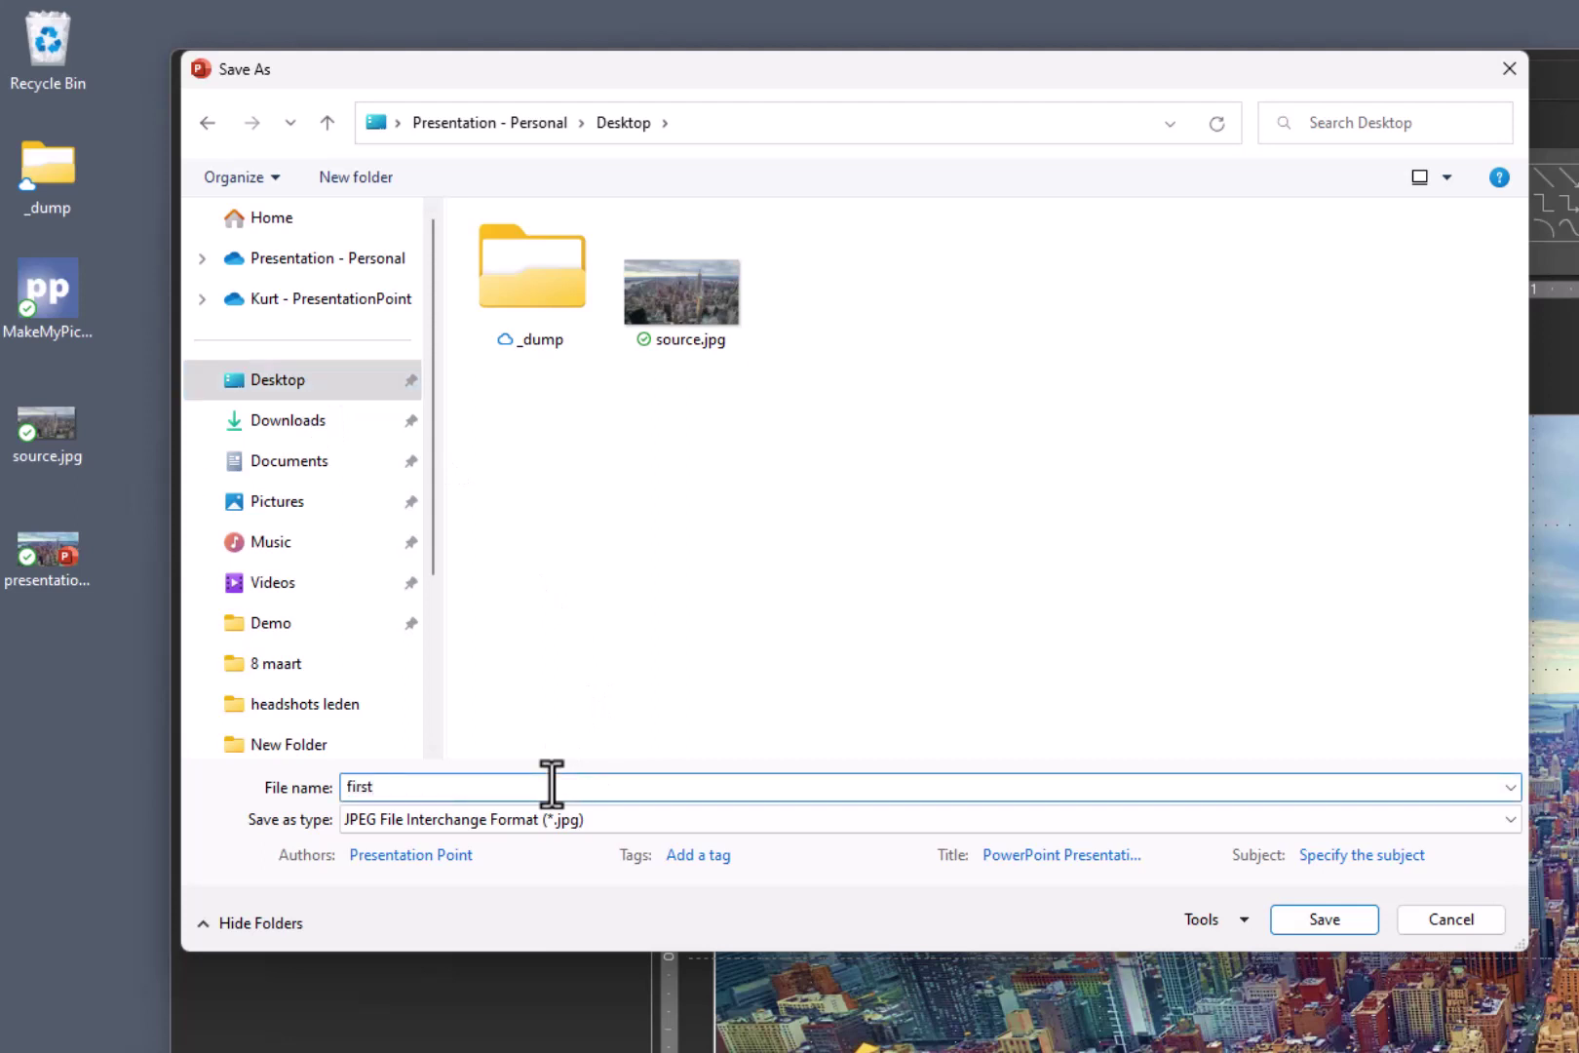
type("picture")
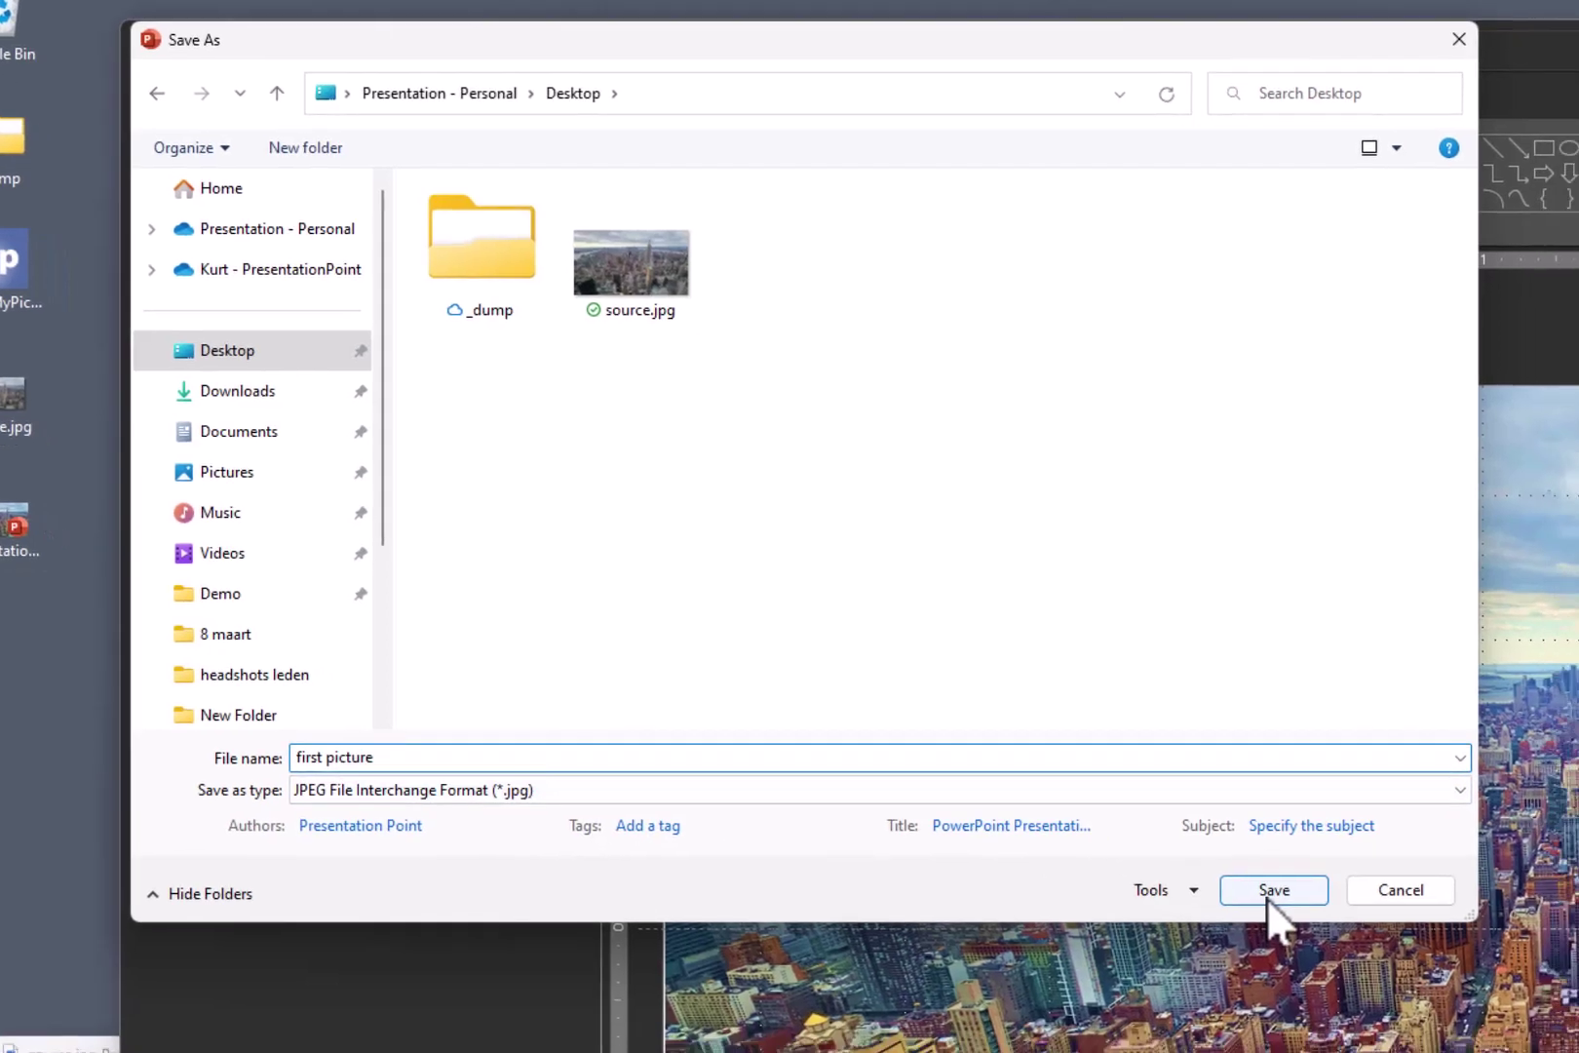
left_click(1324, 919)
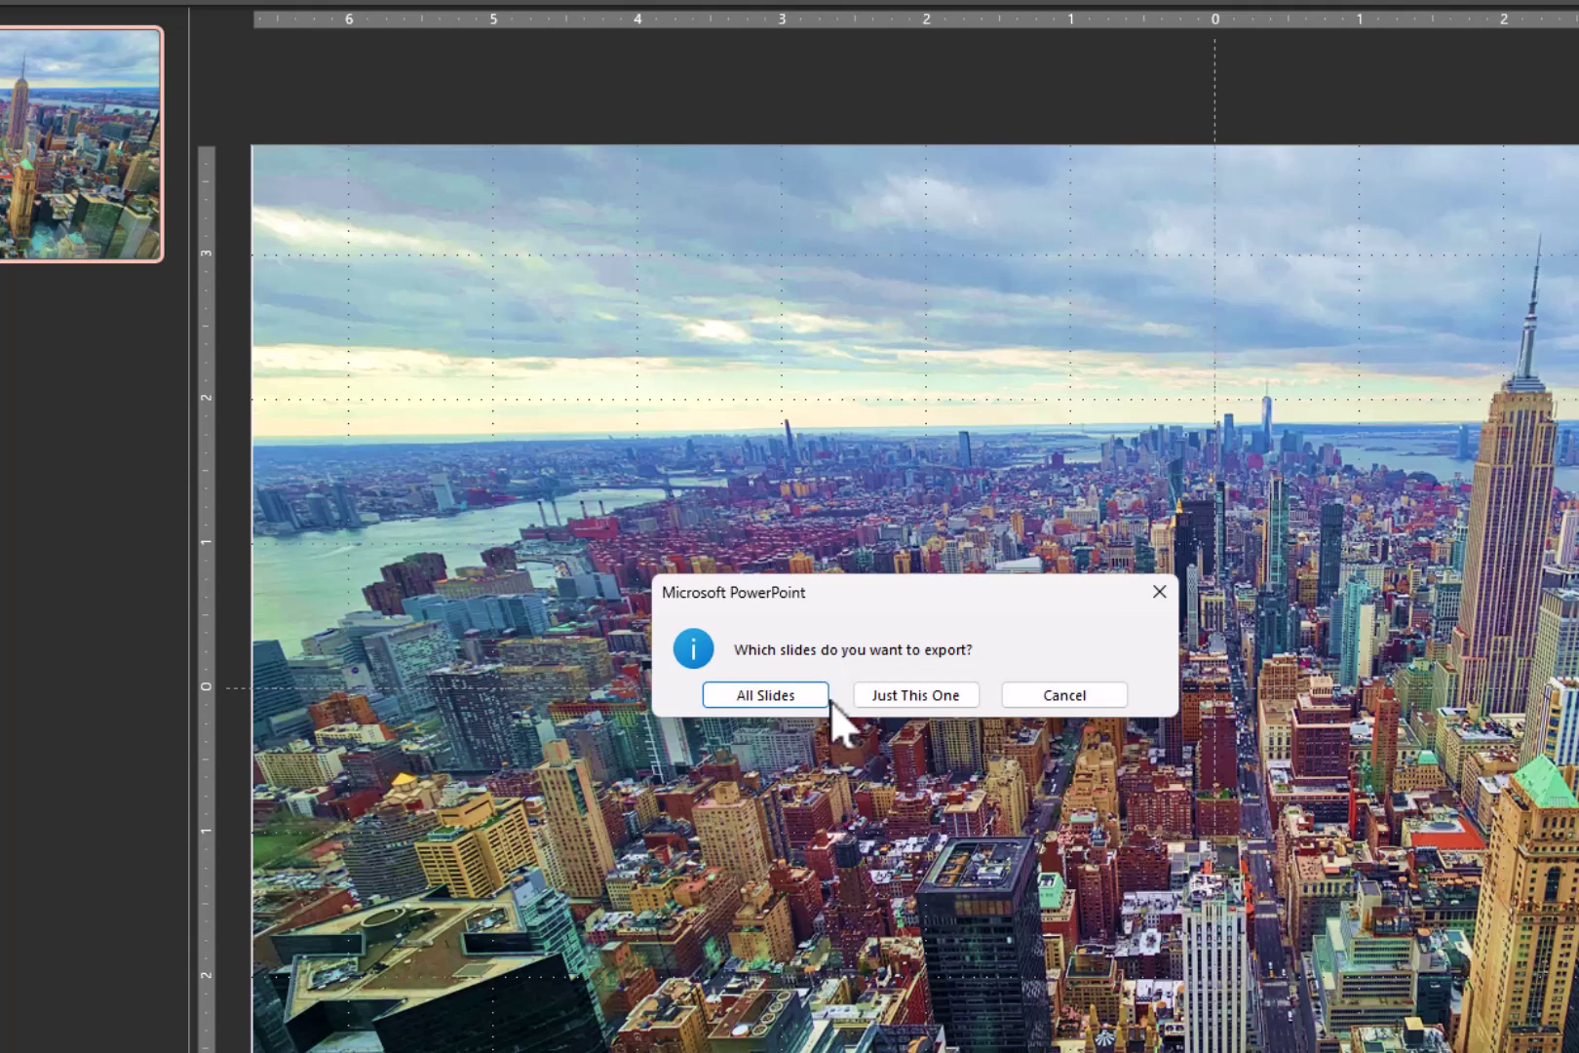
left_click(891, 696)
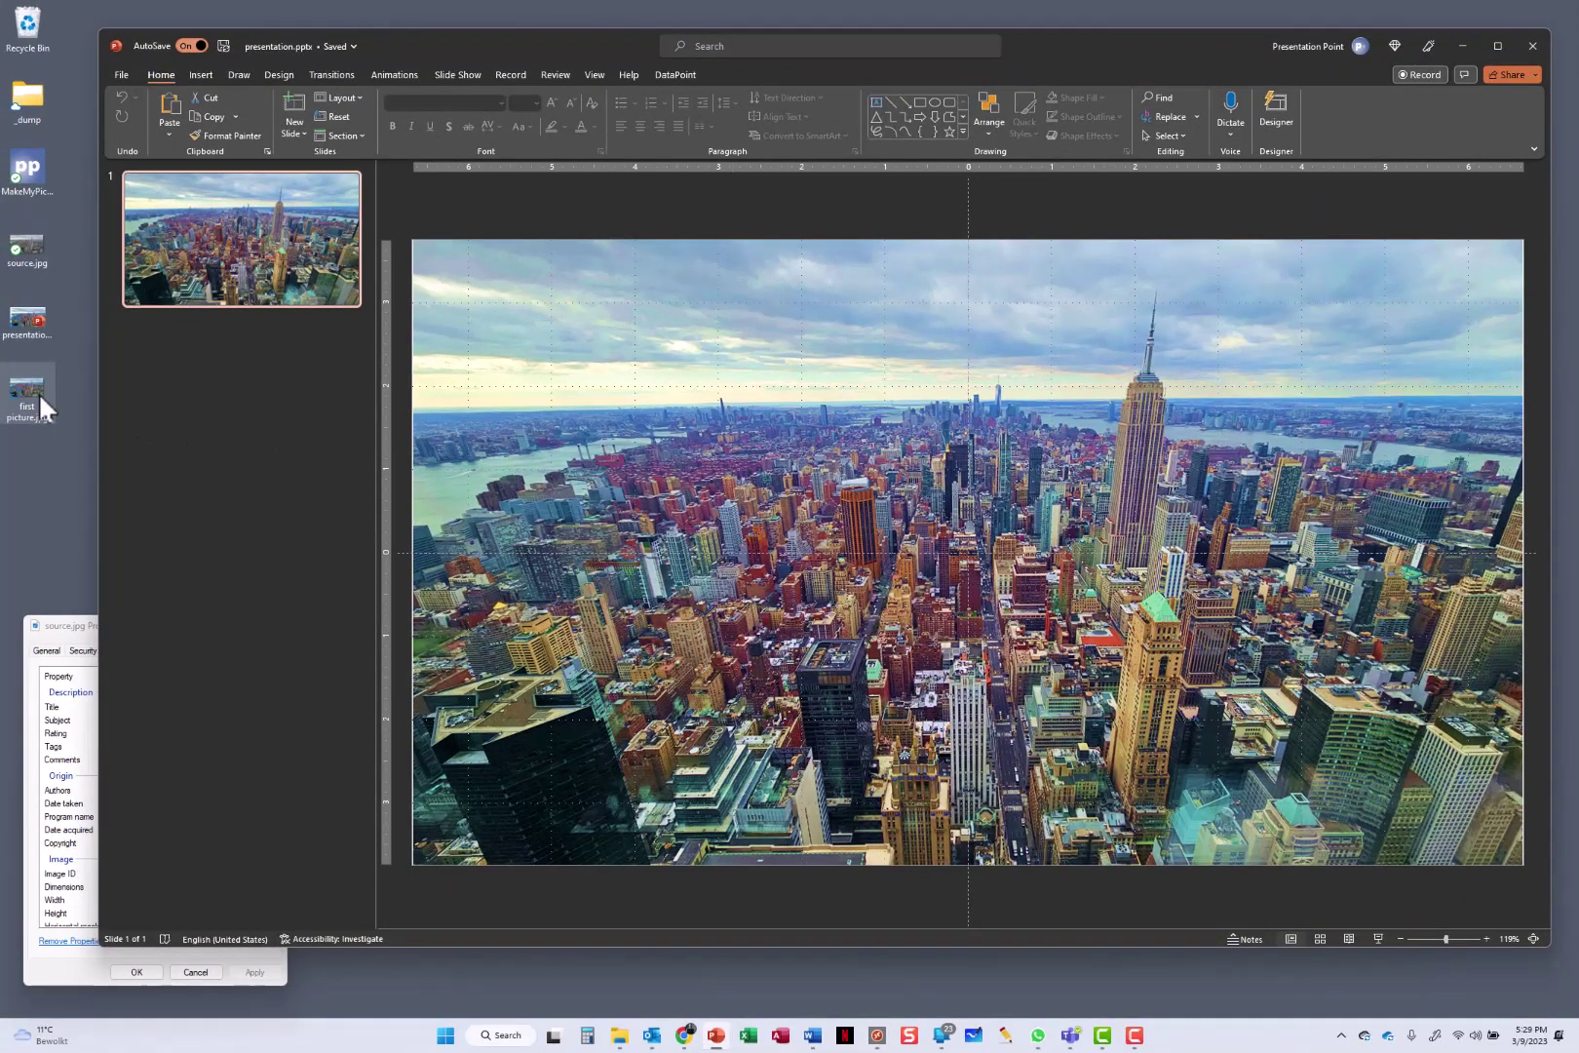
Step: Open first picture.jpg from the desktop in Paint and restore Paint to a window
right_click(40, 399)
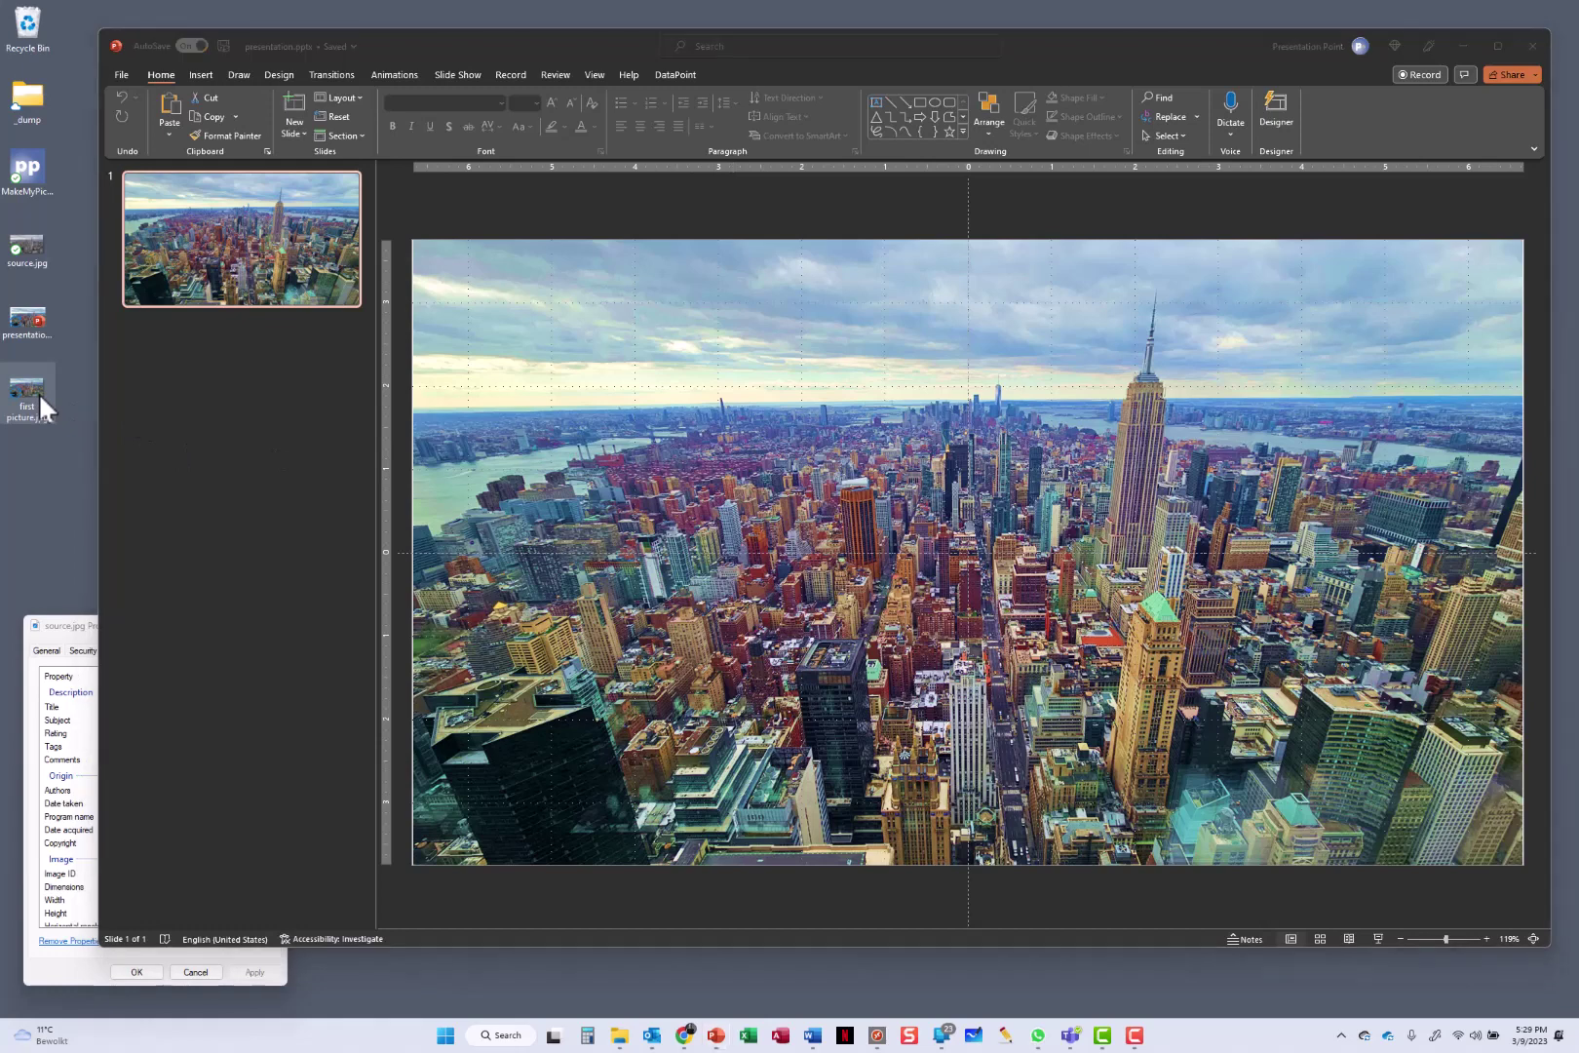
mouse_move(95, 468)
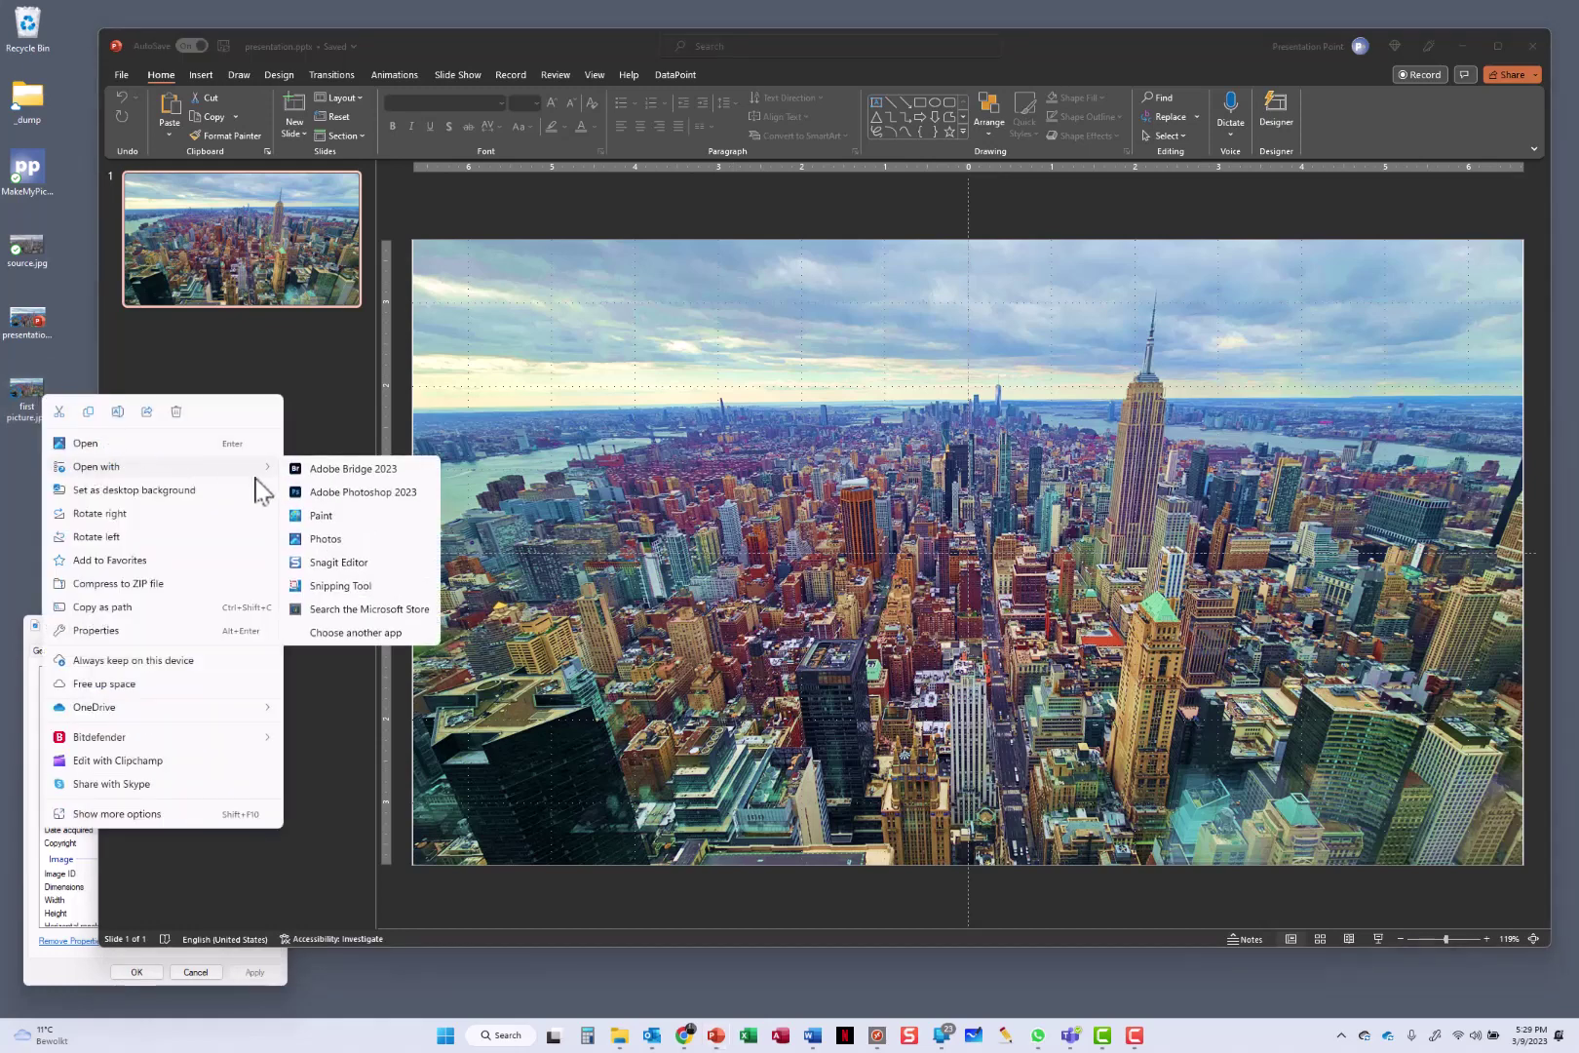
left_click(337, 523)
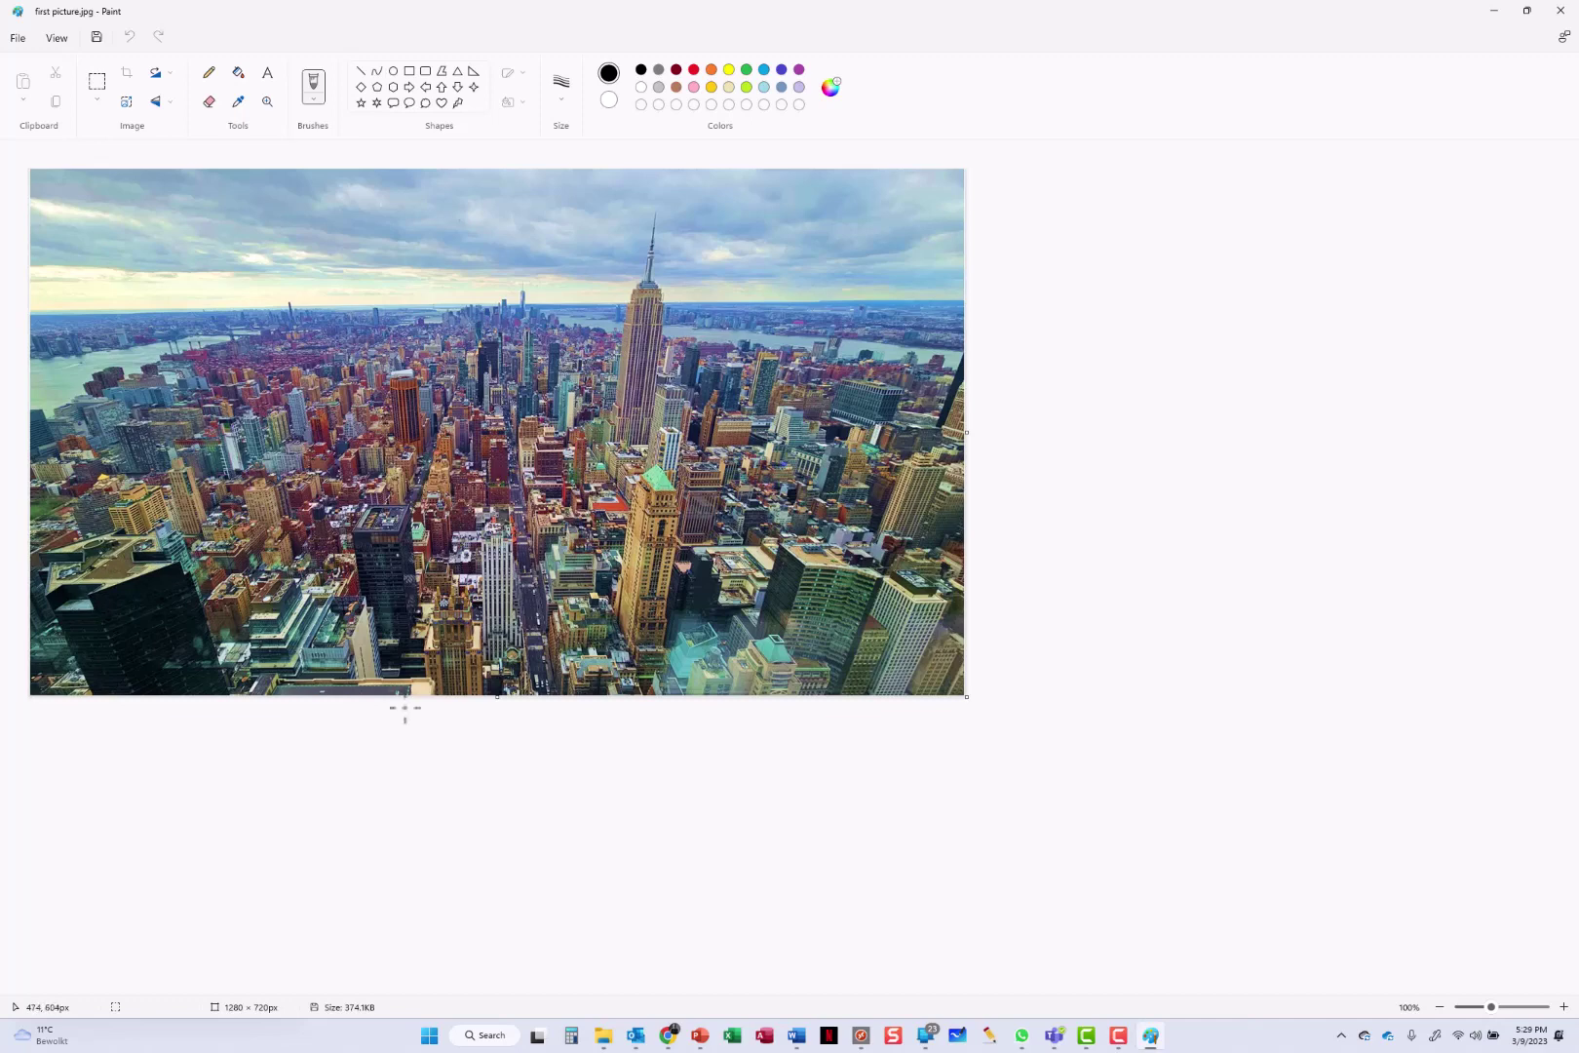
double_click(1315, 25)
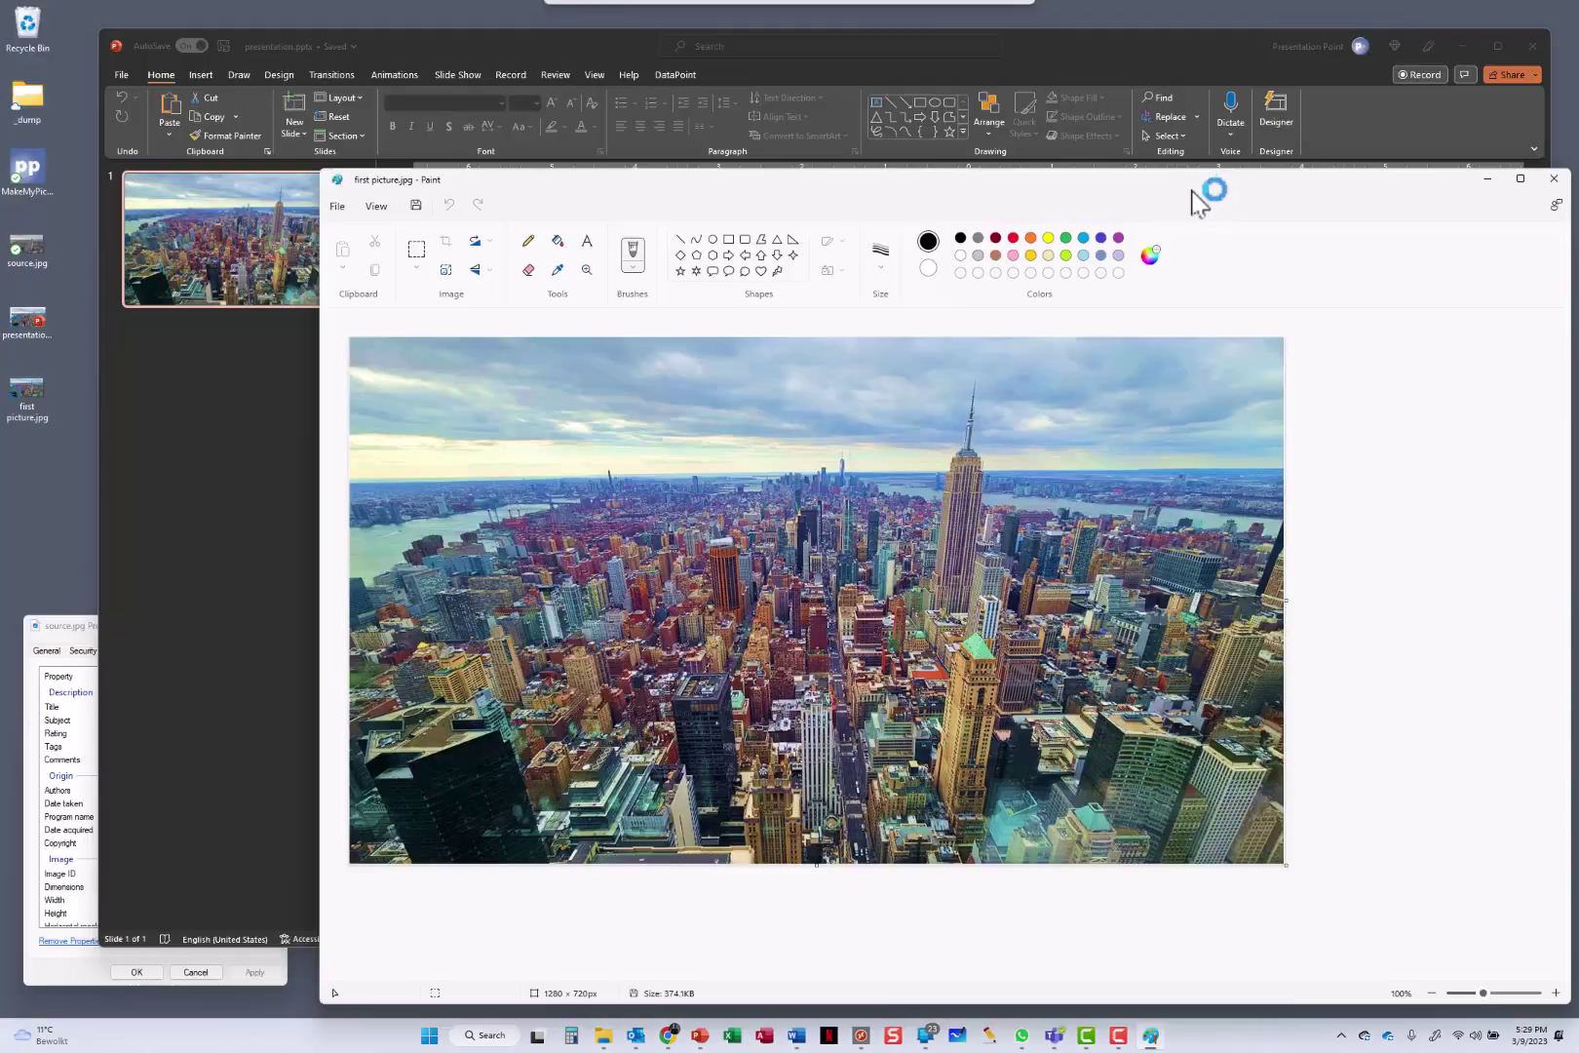
left_click(67, 629)
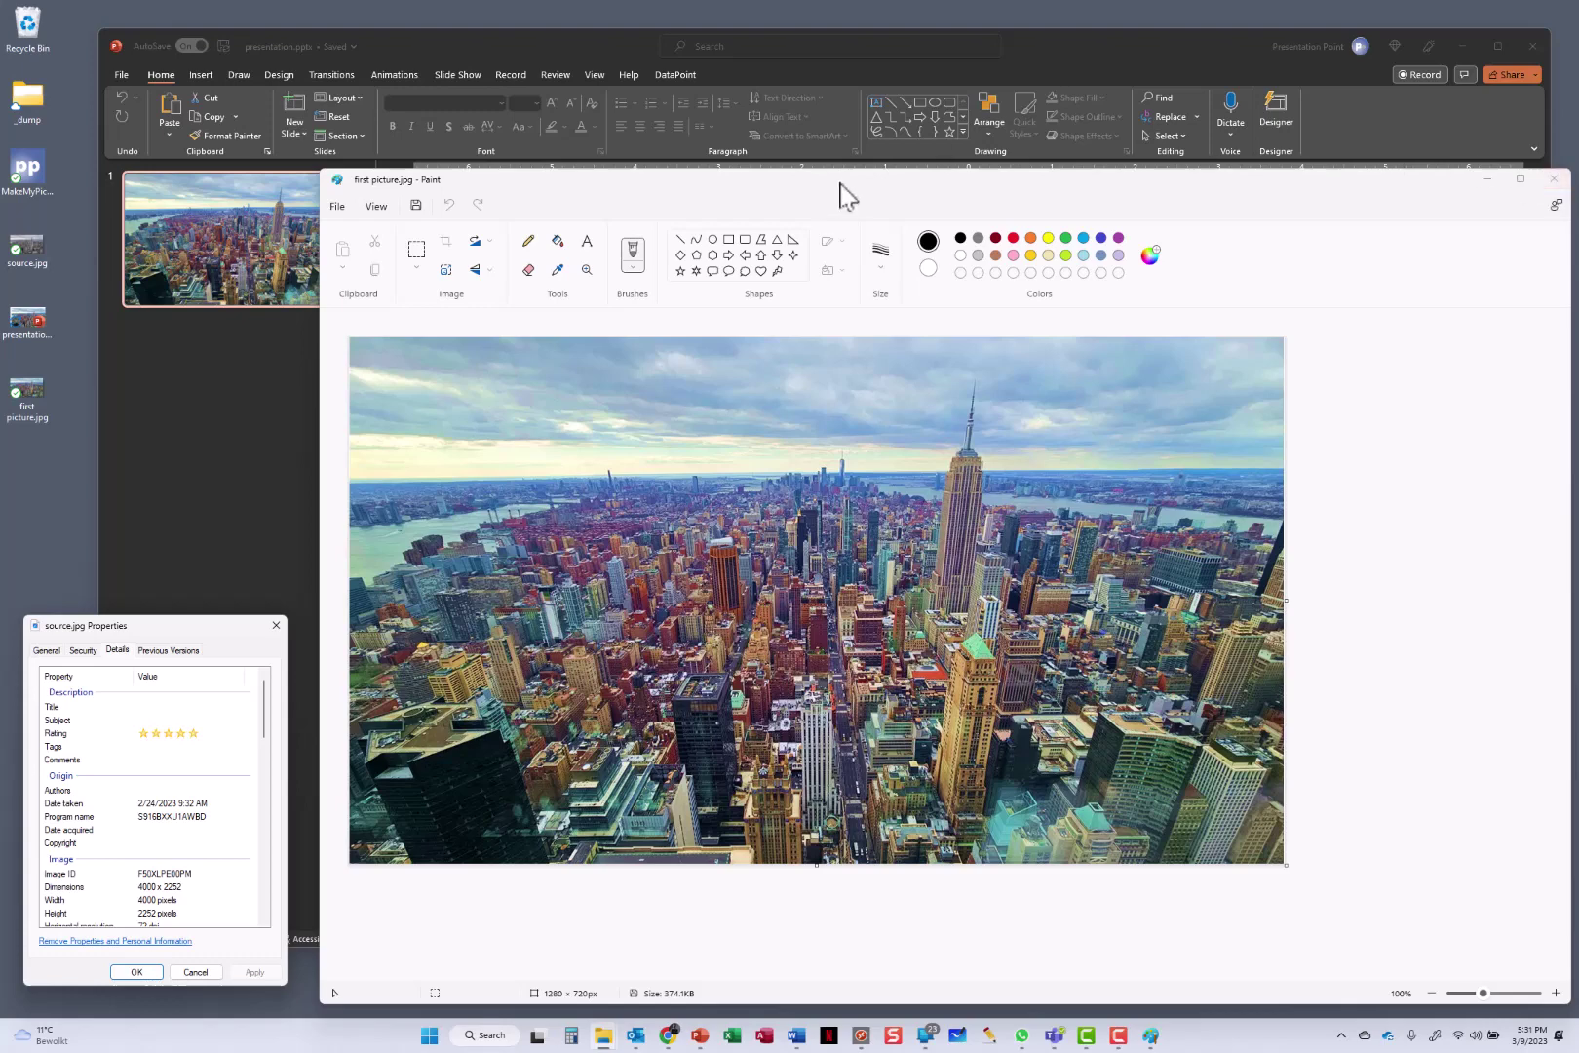
Step: Launch MakeMyPicBigger and set the slide export resolution to 50 dpi
left_click(26, 167)
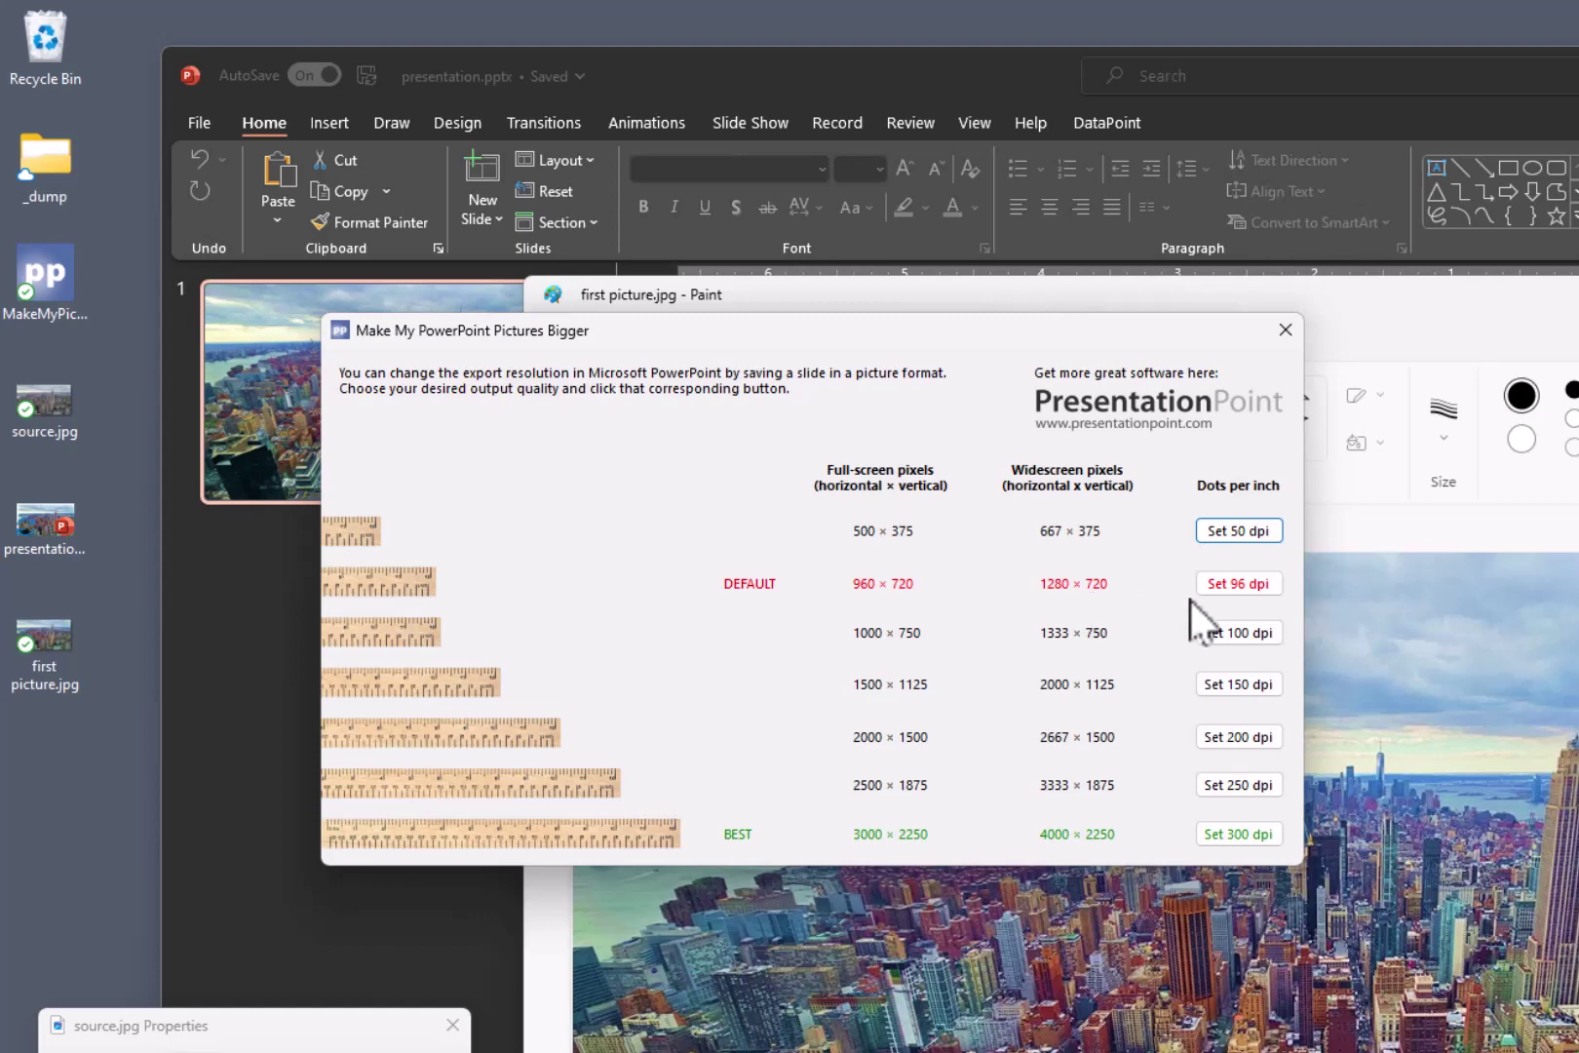
left_click(1232, 595)
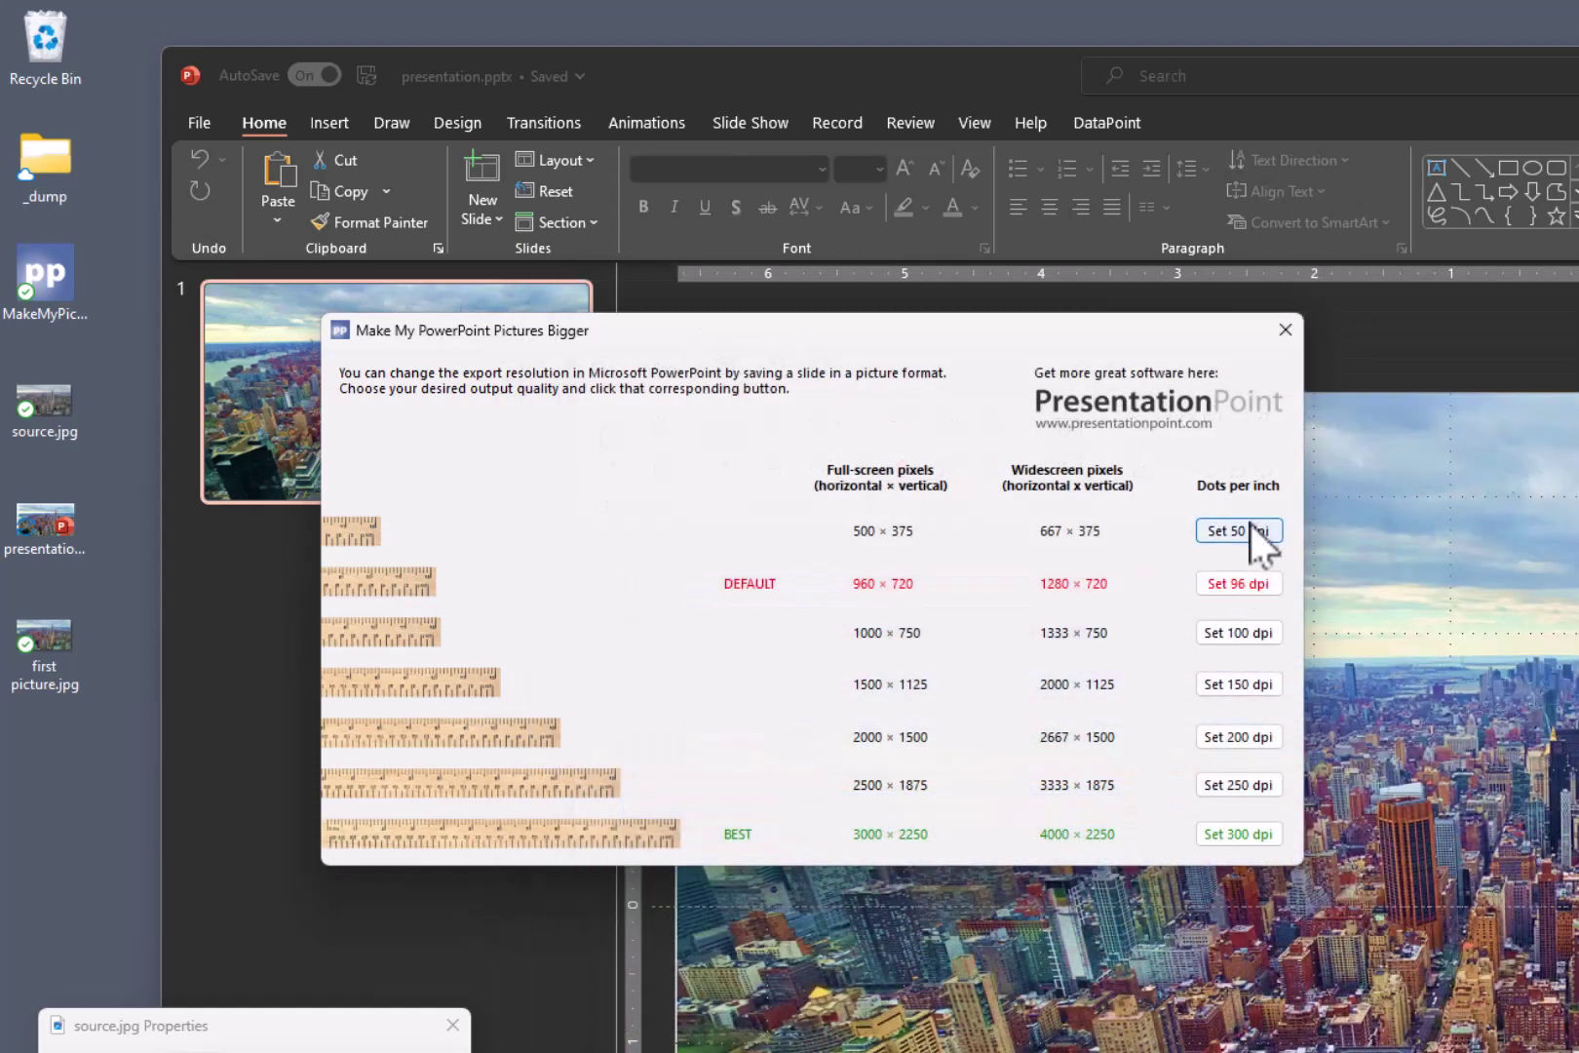
left_click(1237, 530)
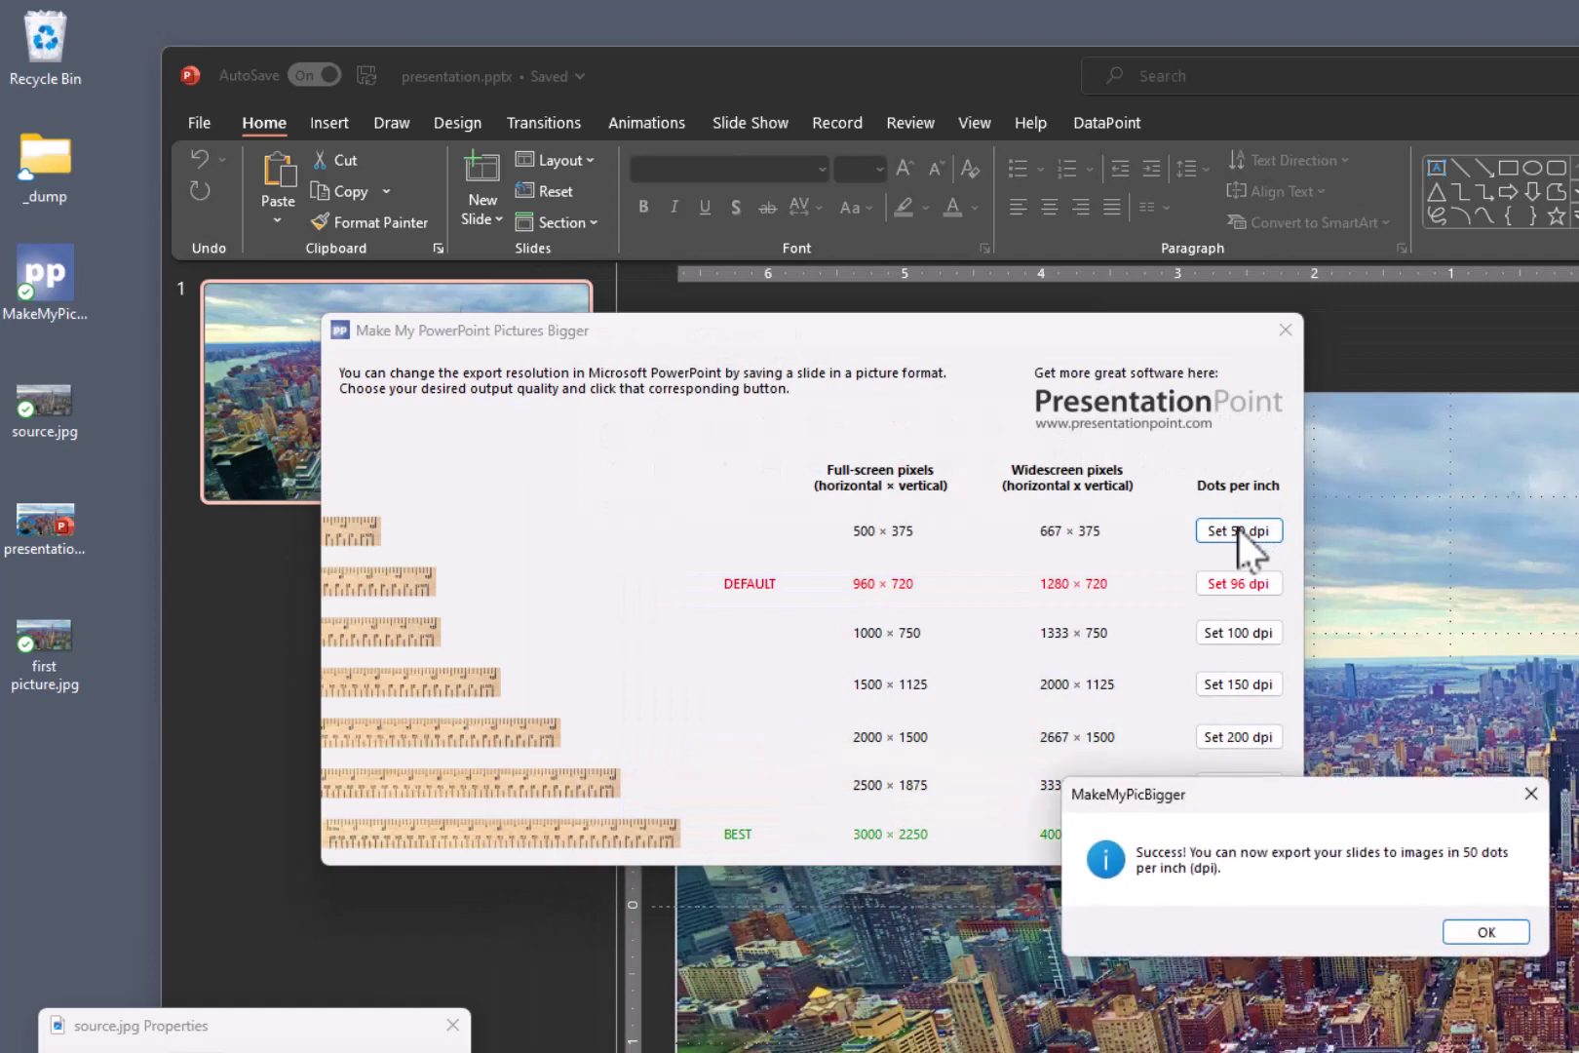
left_click(1473, 932)
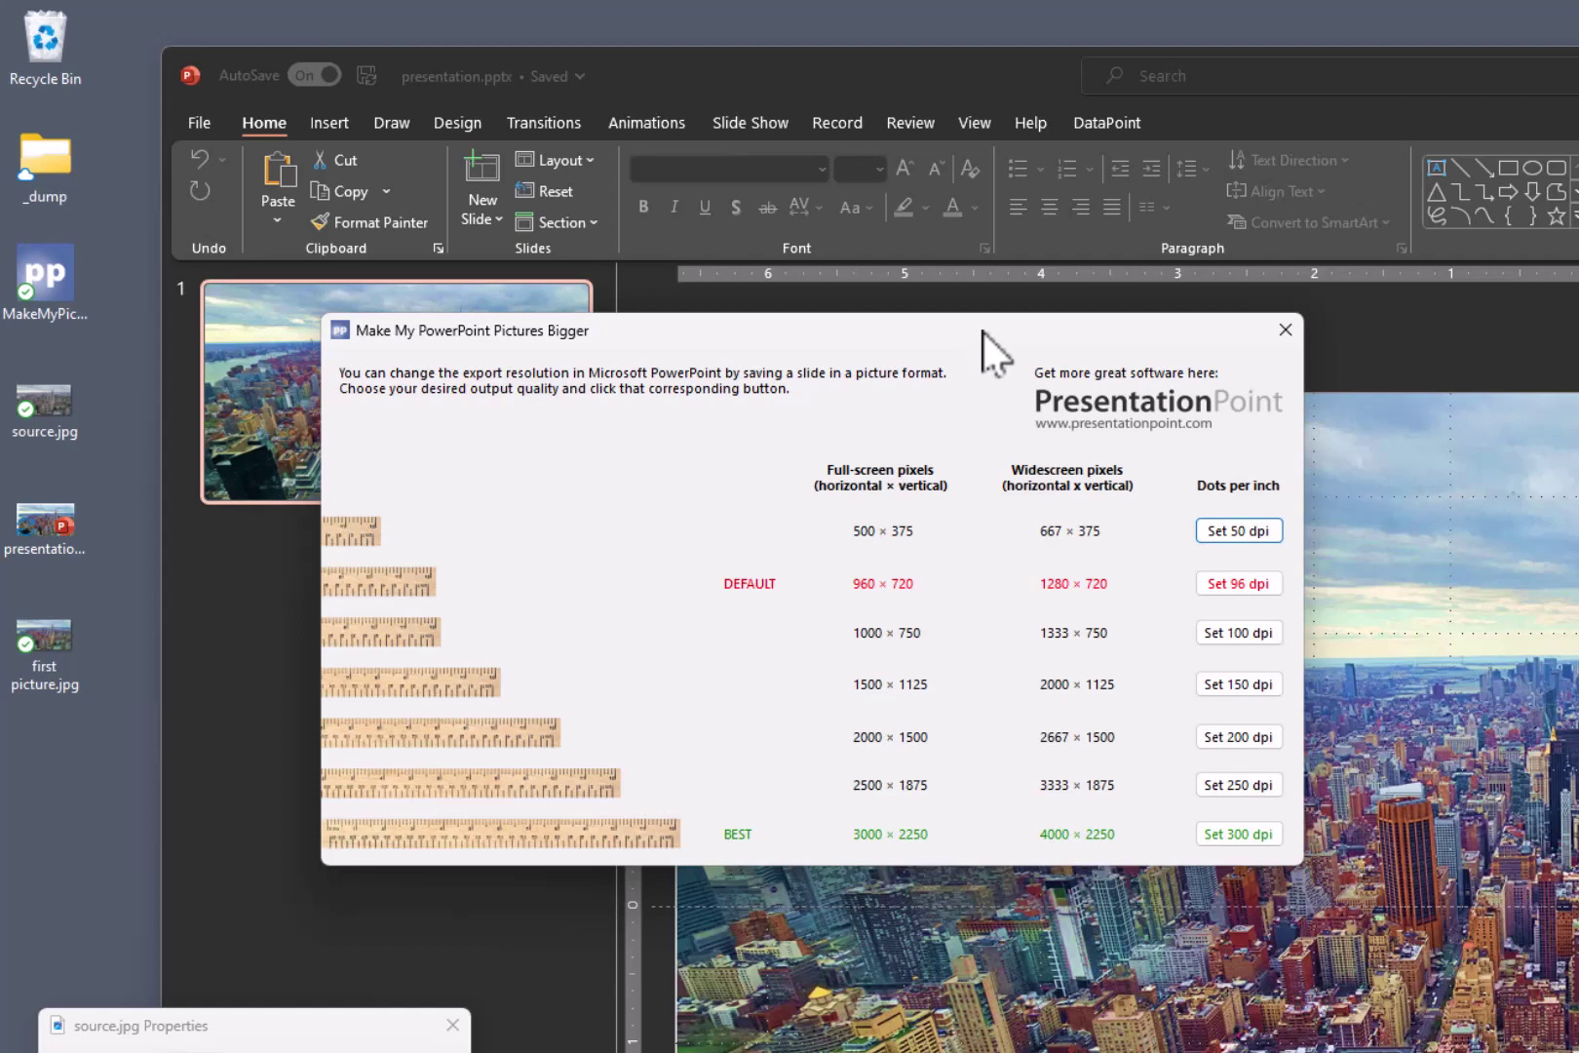
Step: Close the resolution tool and choose JPEG as PowerPoint's export file type
key("Escape")
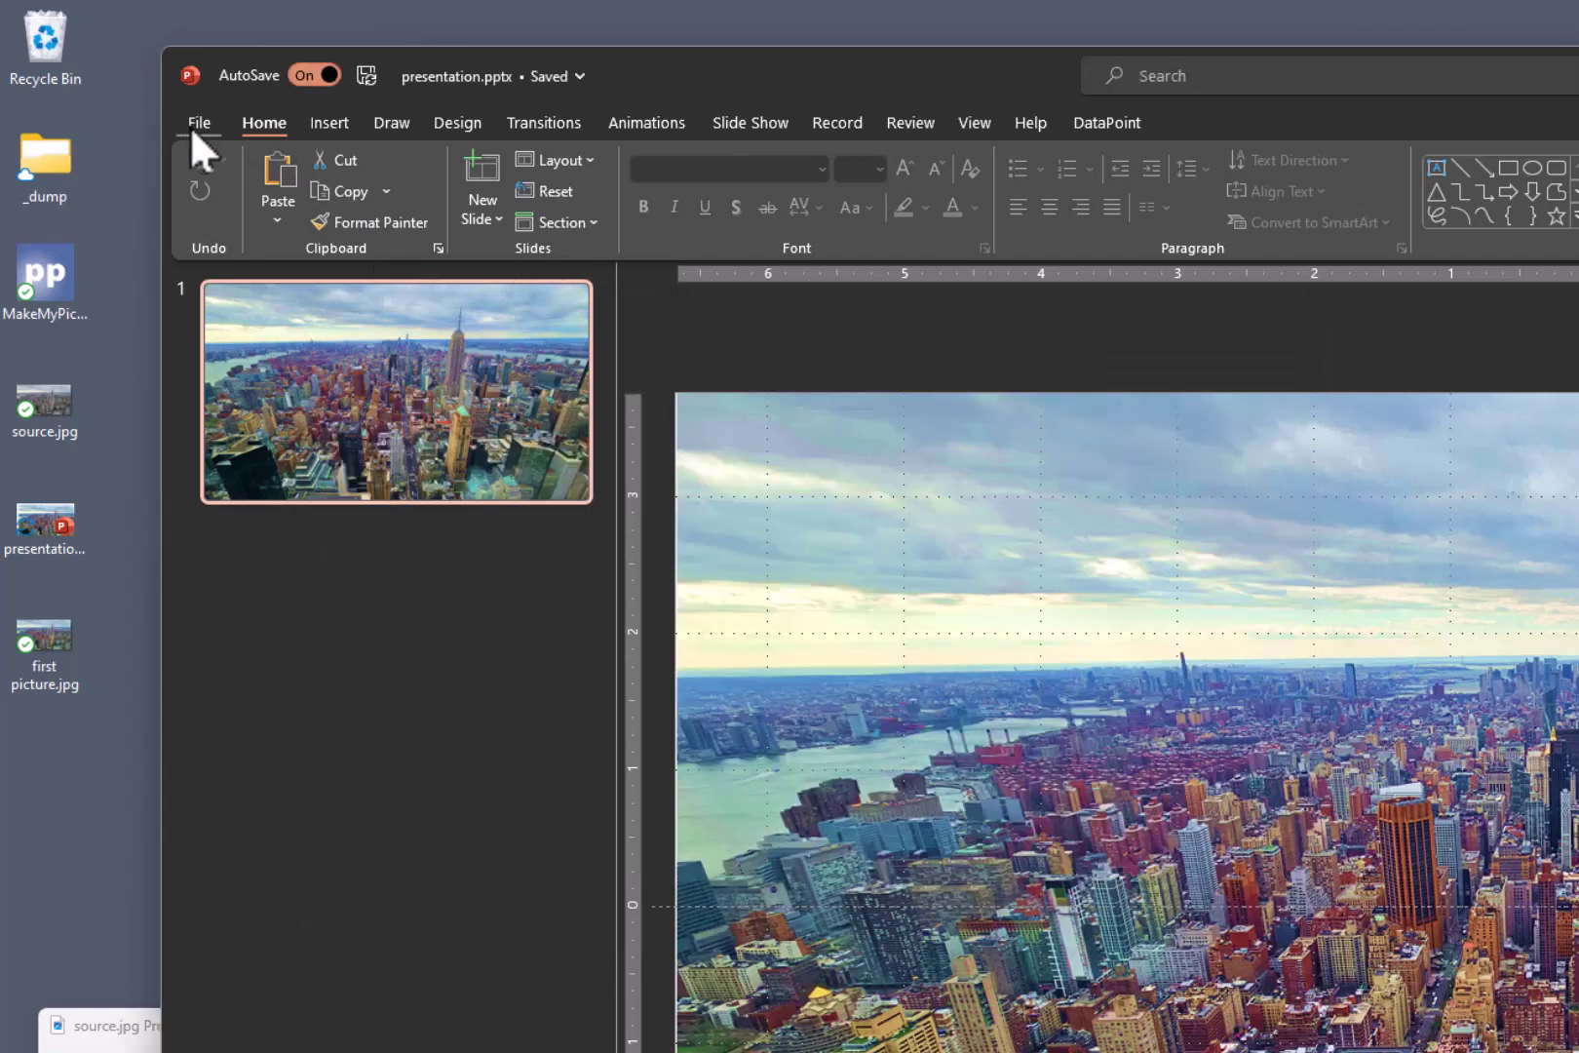
left_click(192, 132)
left_click(239, 540)
left_click(472, 560)
left_click(1232, 500)
left_click(871, 687)
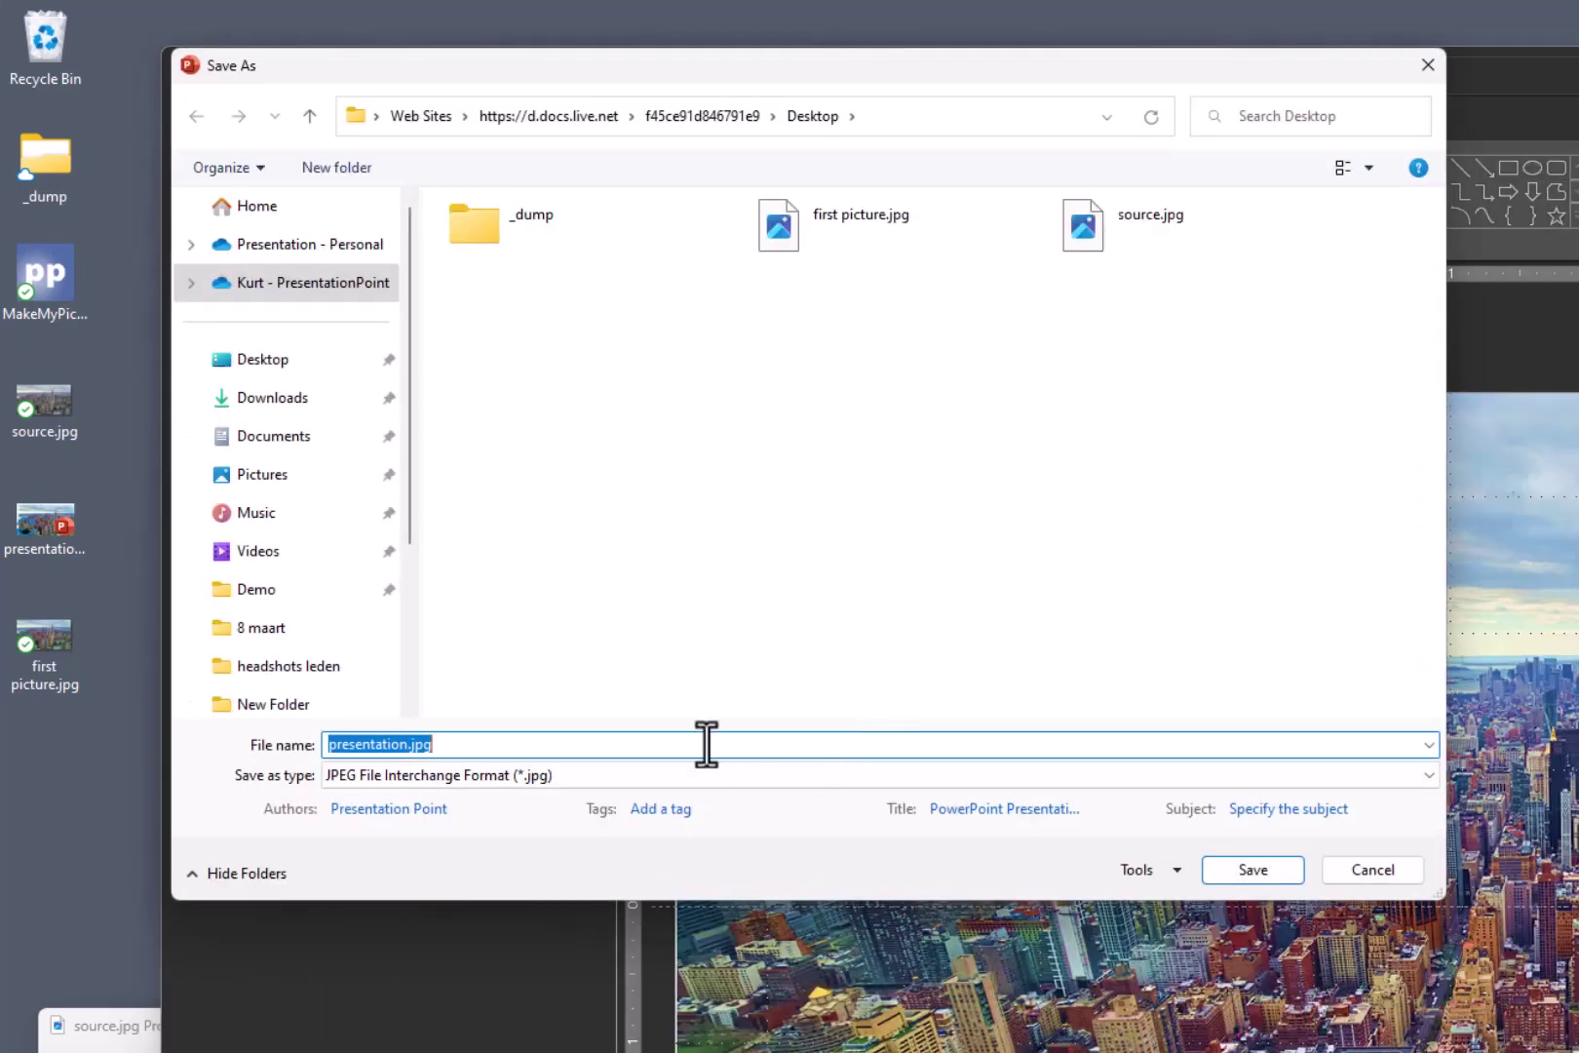
Step: Save the slide to the Desktop as 'picture50'
left_click(706, 744)
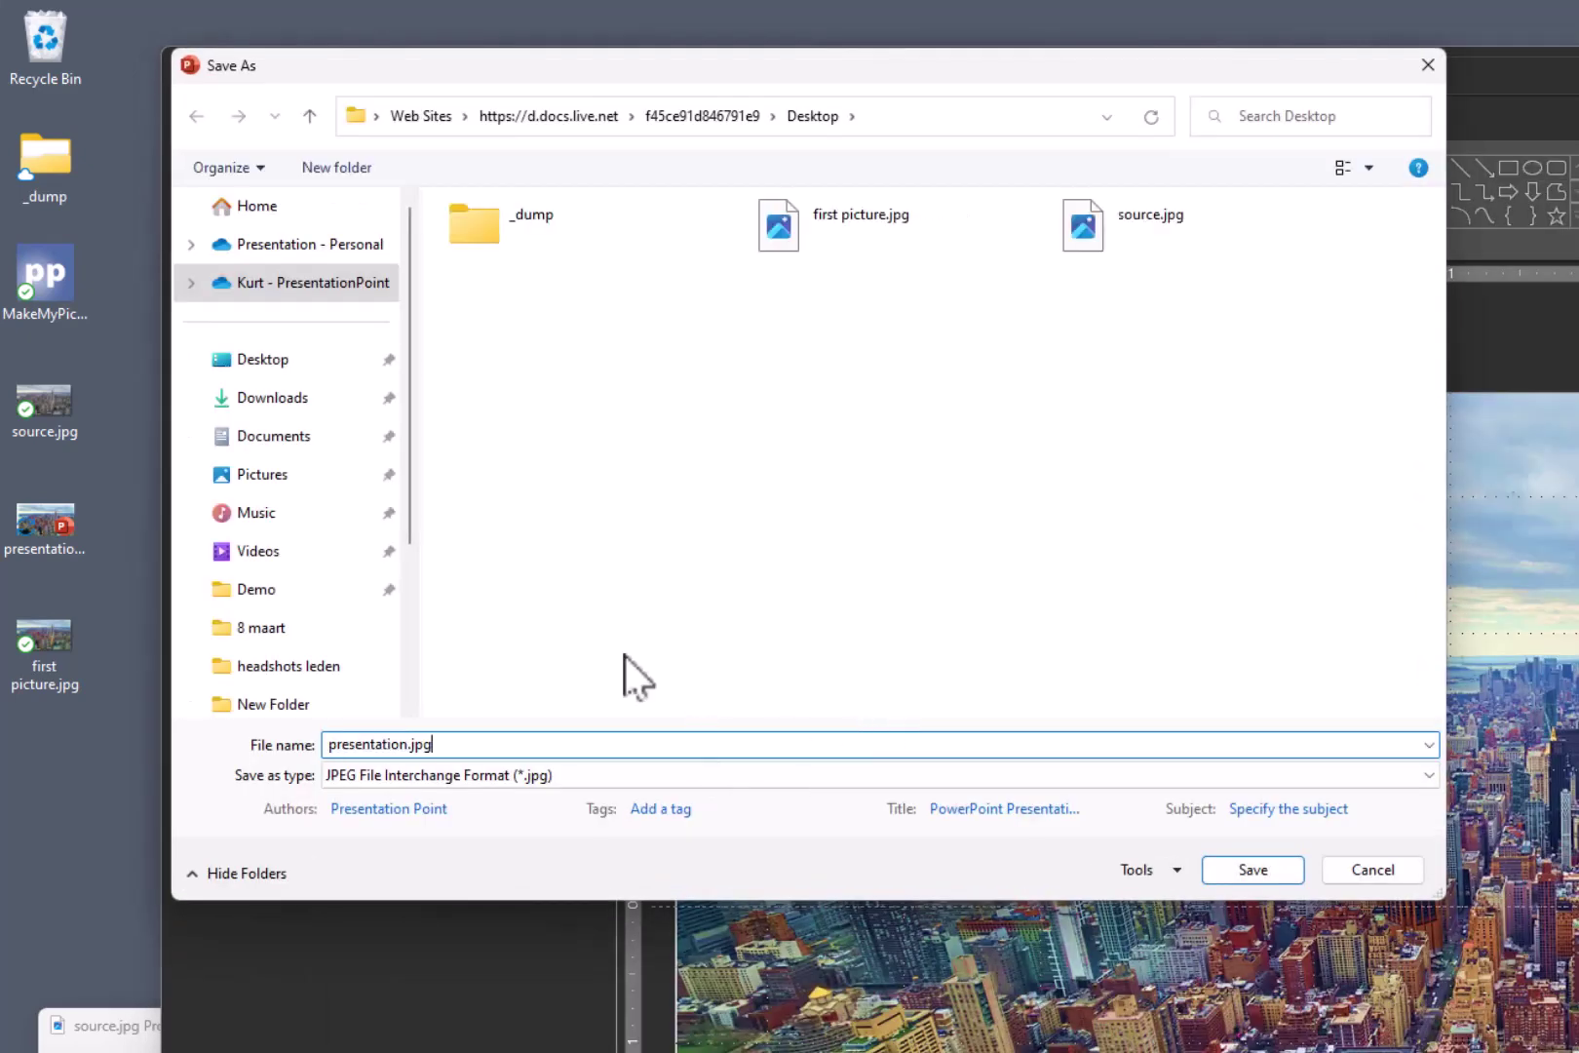
left_click(305, 349)
left_click(537, 744)
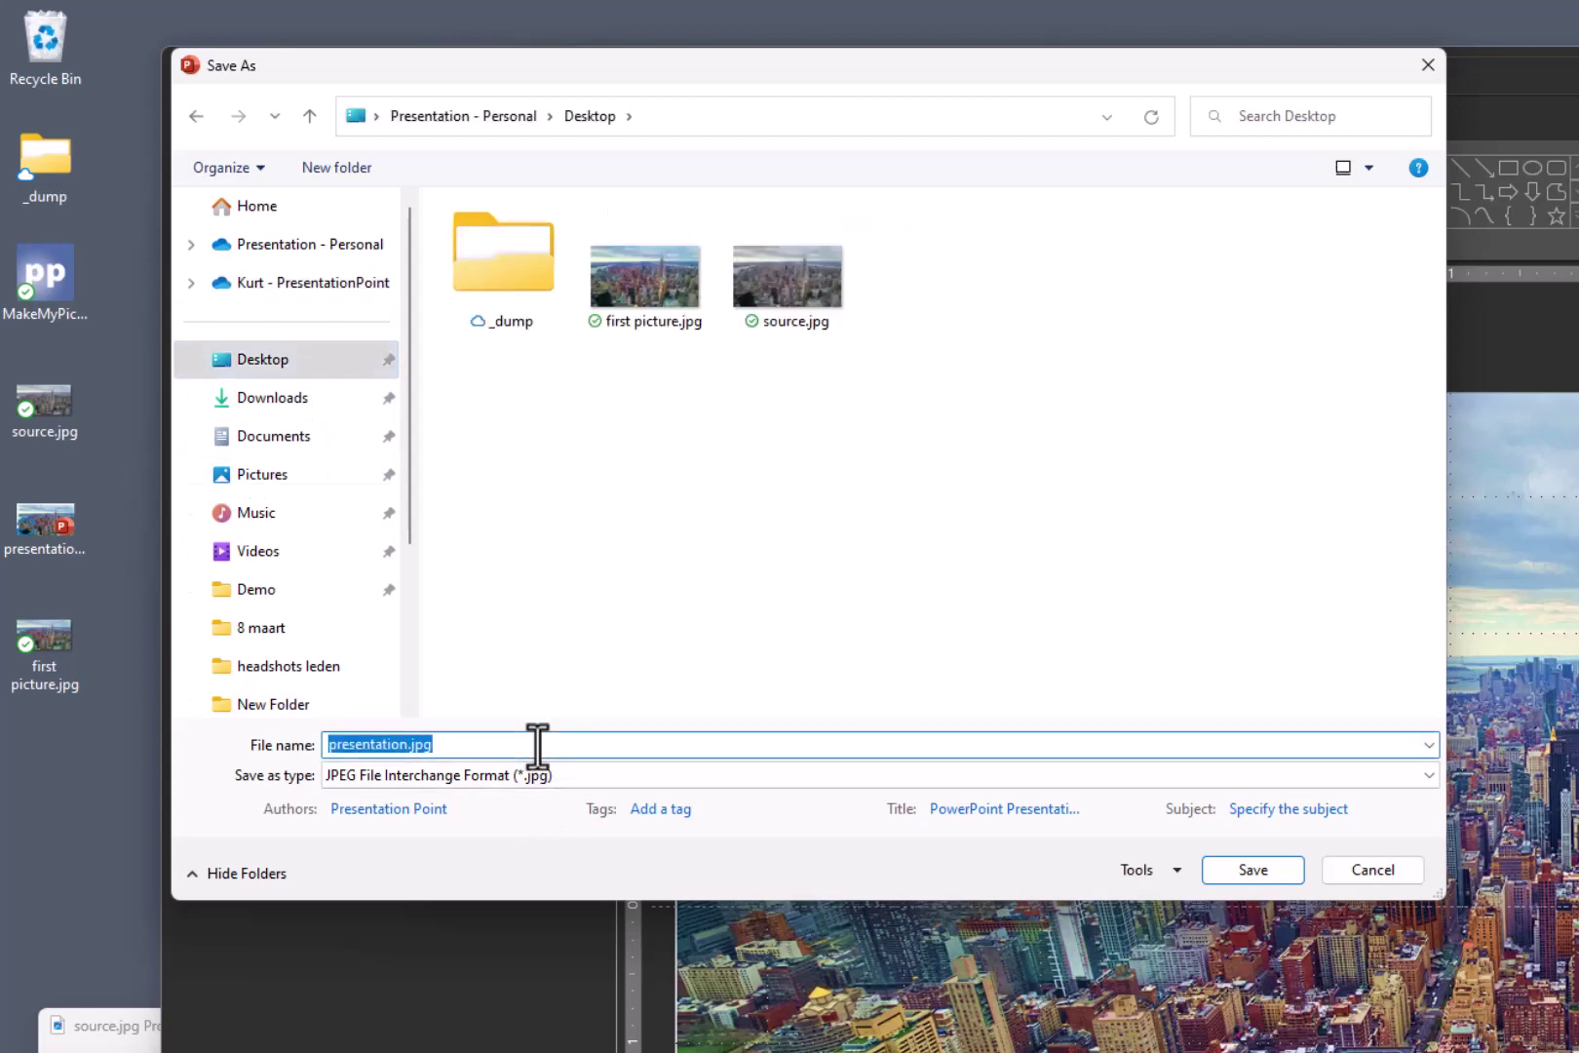
type("picture5")
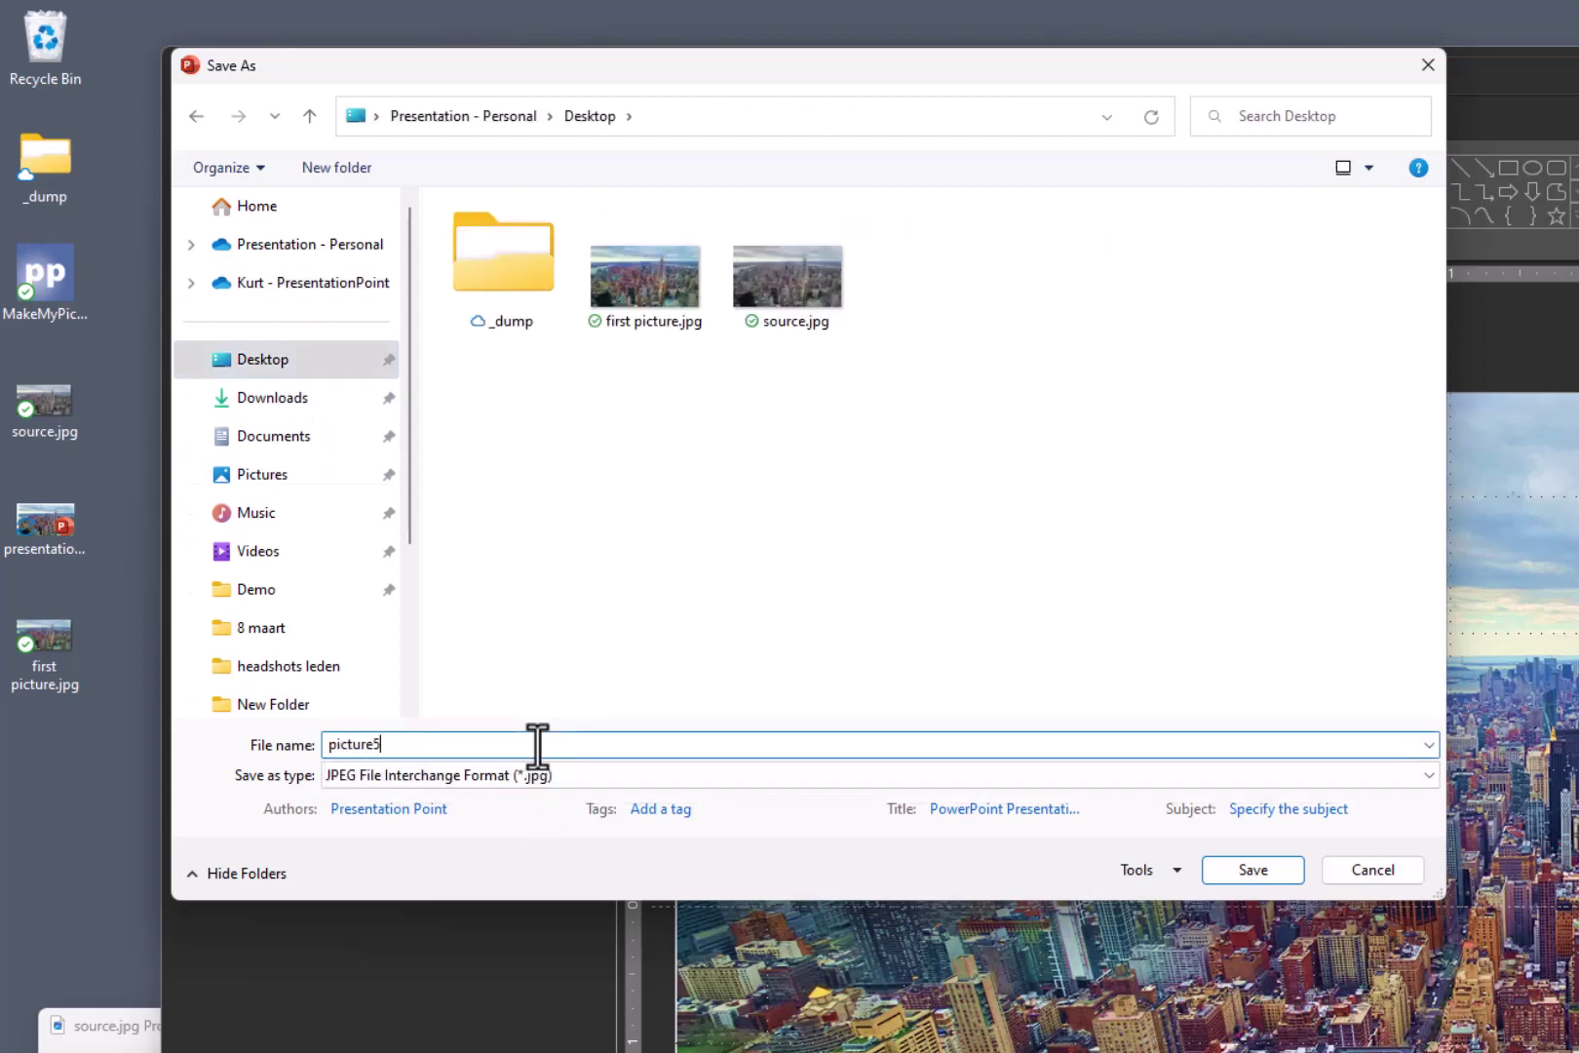
type("0")
key("Return")
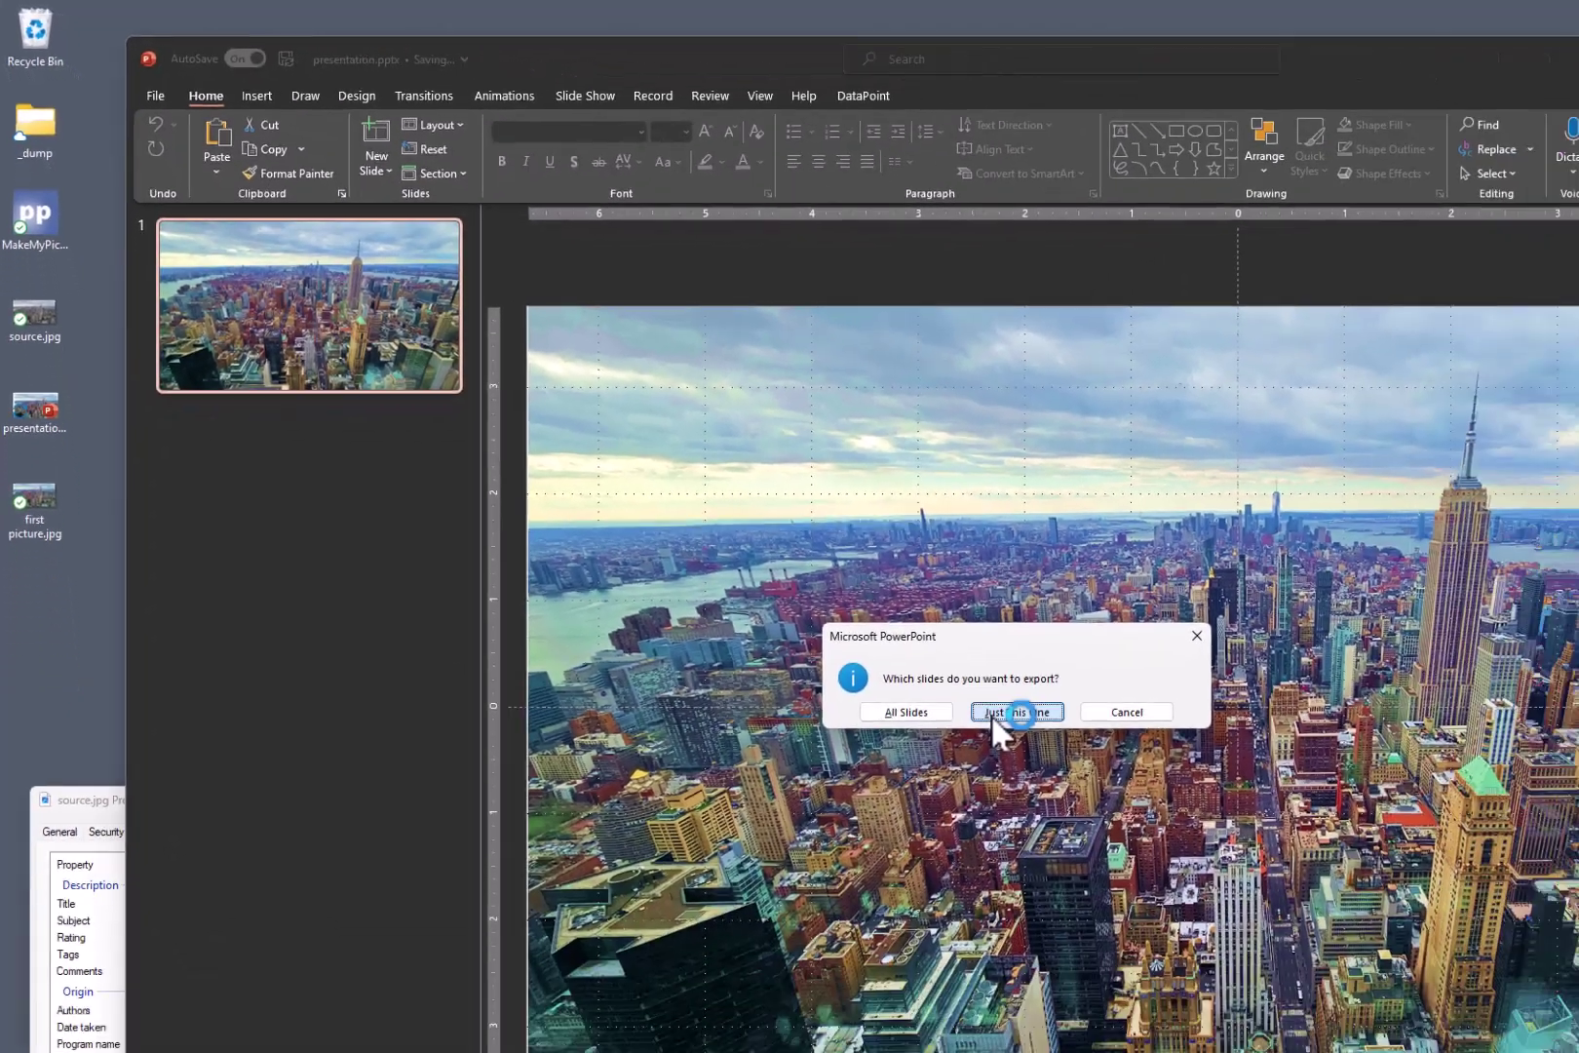
Step: Export only the current slide and open picture50.jpg's Properties
left_click(1272, 915)
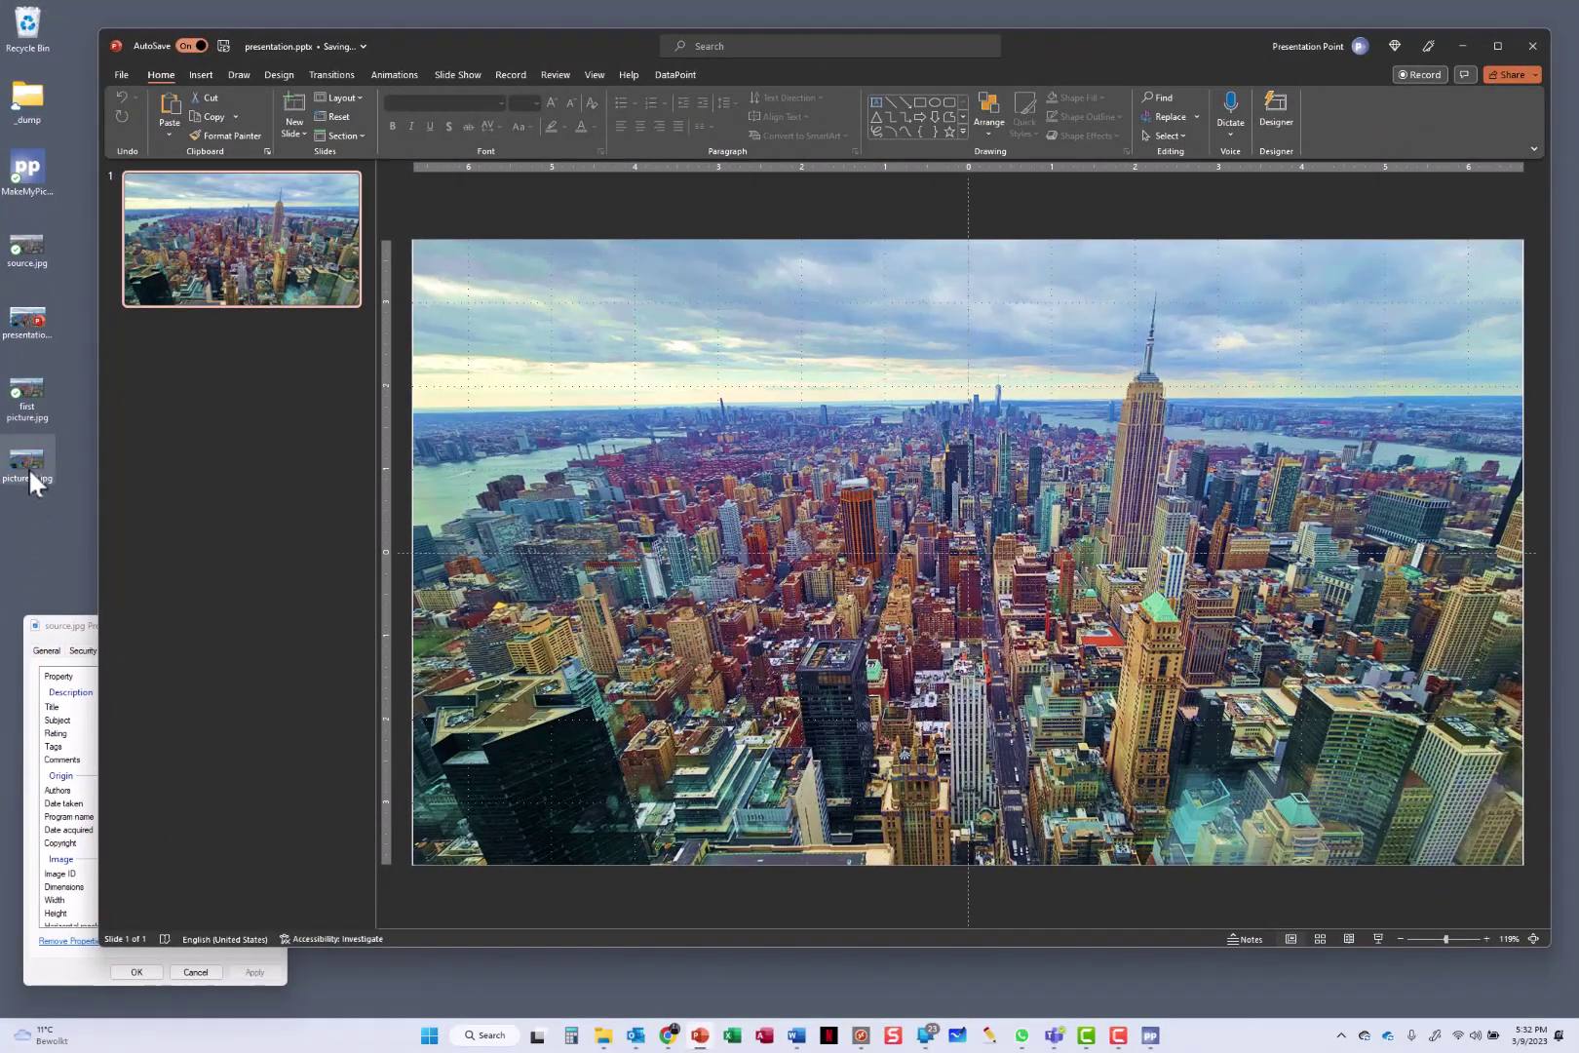
right_click(28, 465)
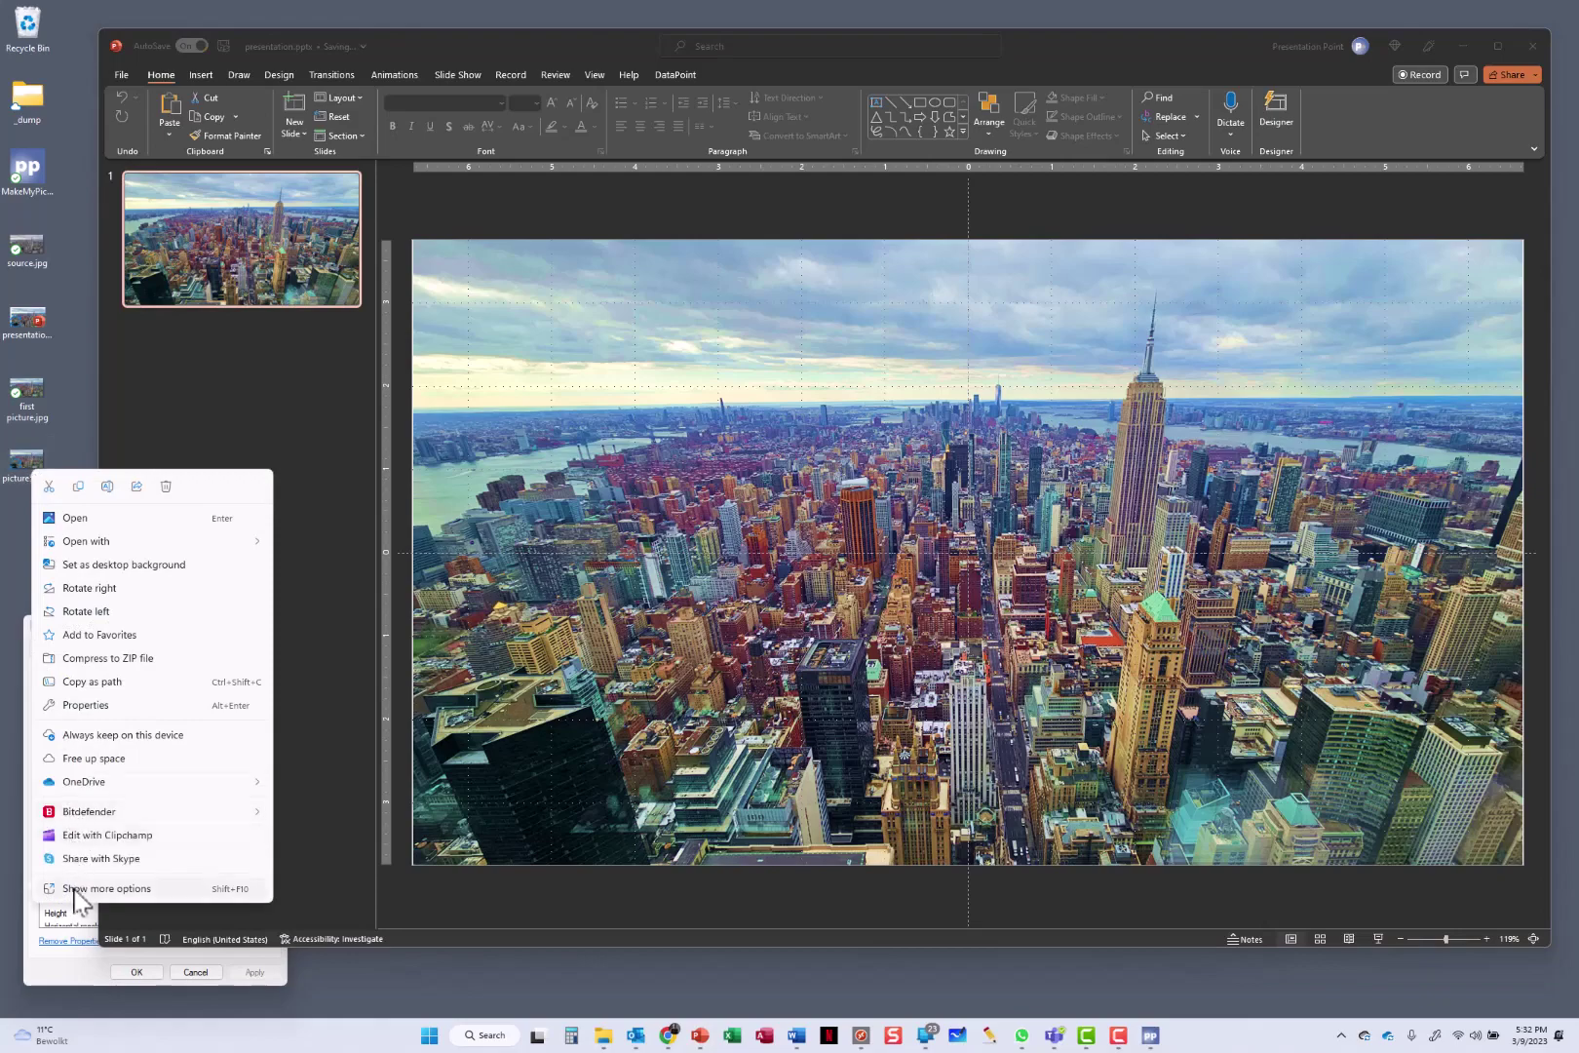
left_click(74, 866)
left_click(177, 875)
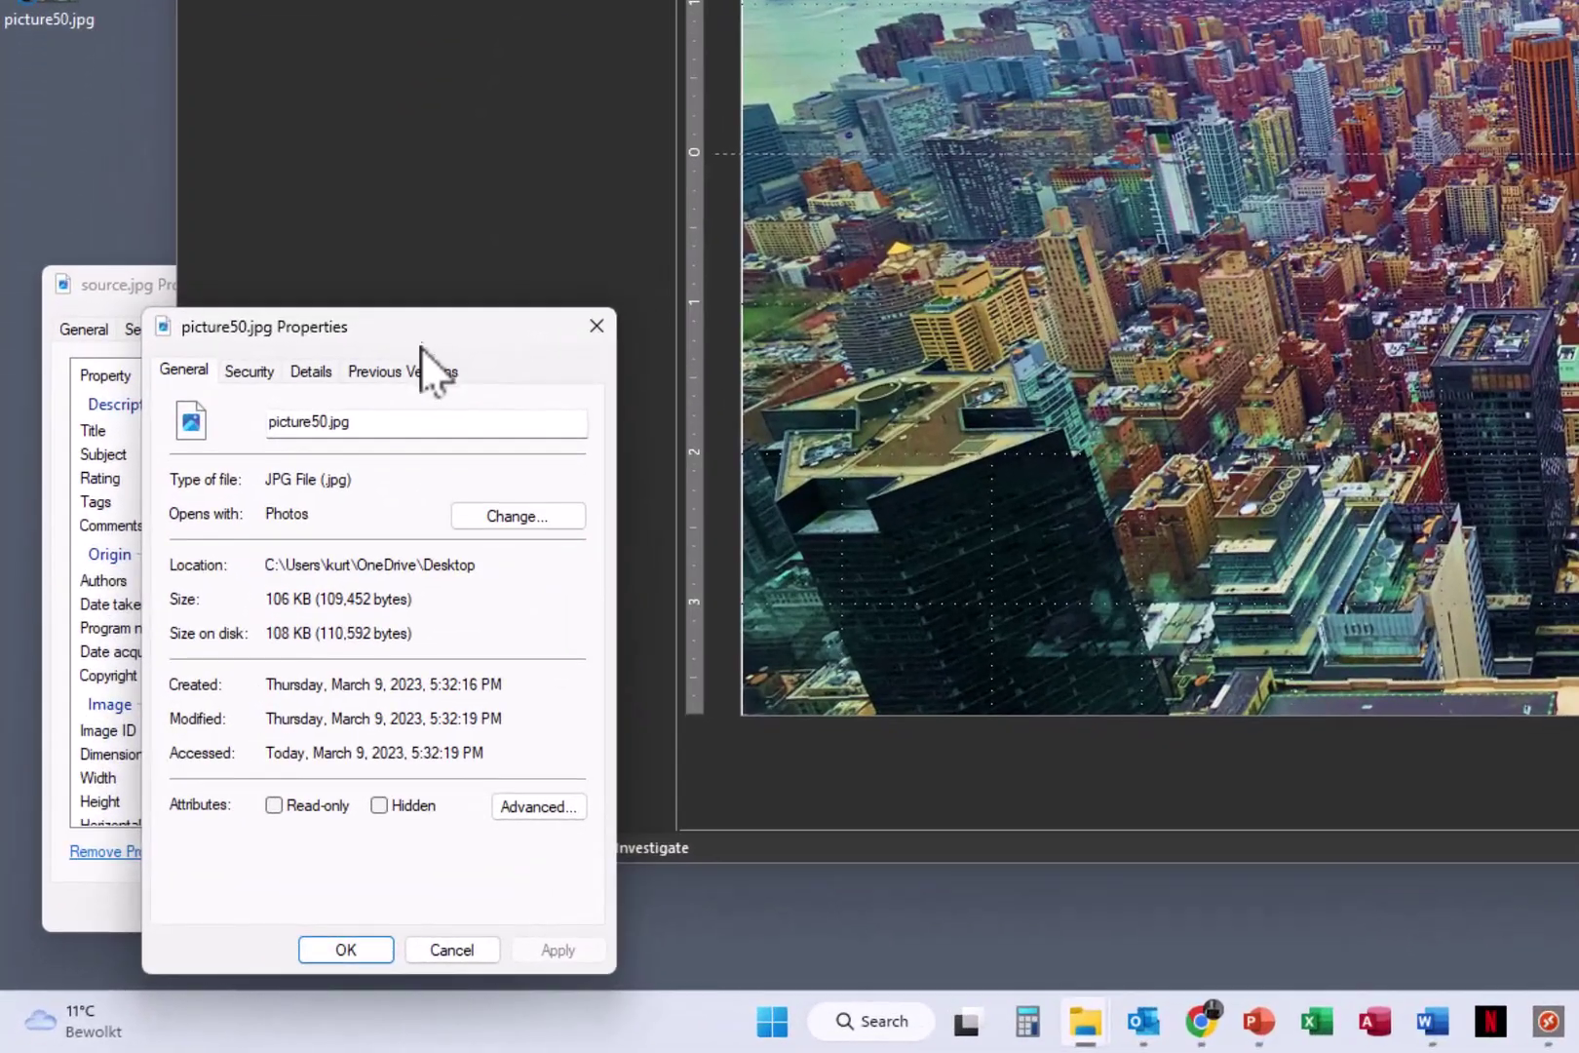
left_click_drag(421, 343, 831, 283)
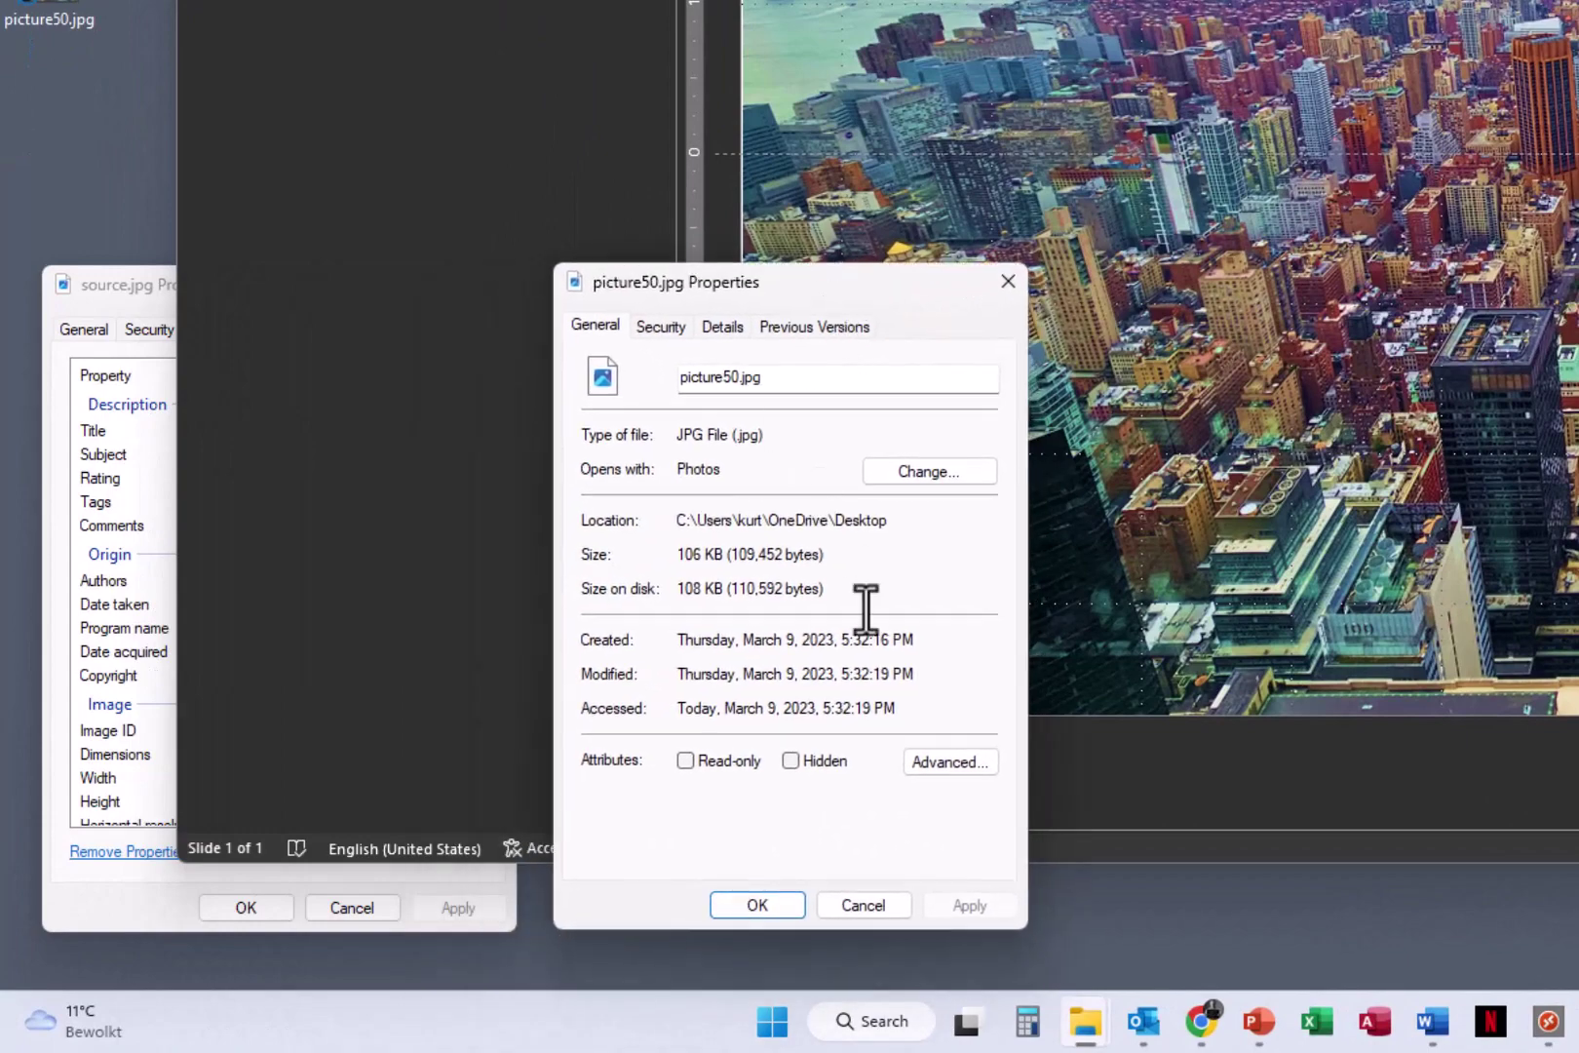
Step: Check picture50.jpg's details: 106 KB, 667 × 375 pixels at 50 dpi
left_click(733, 333)
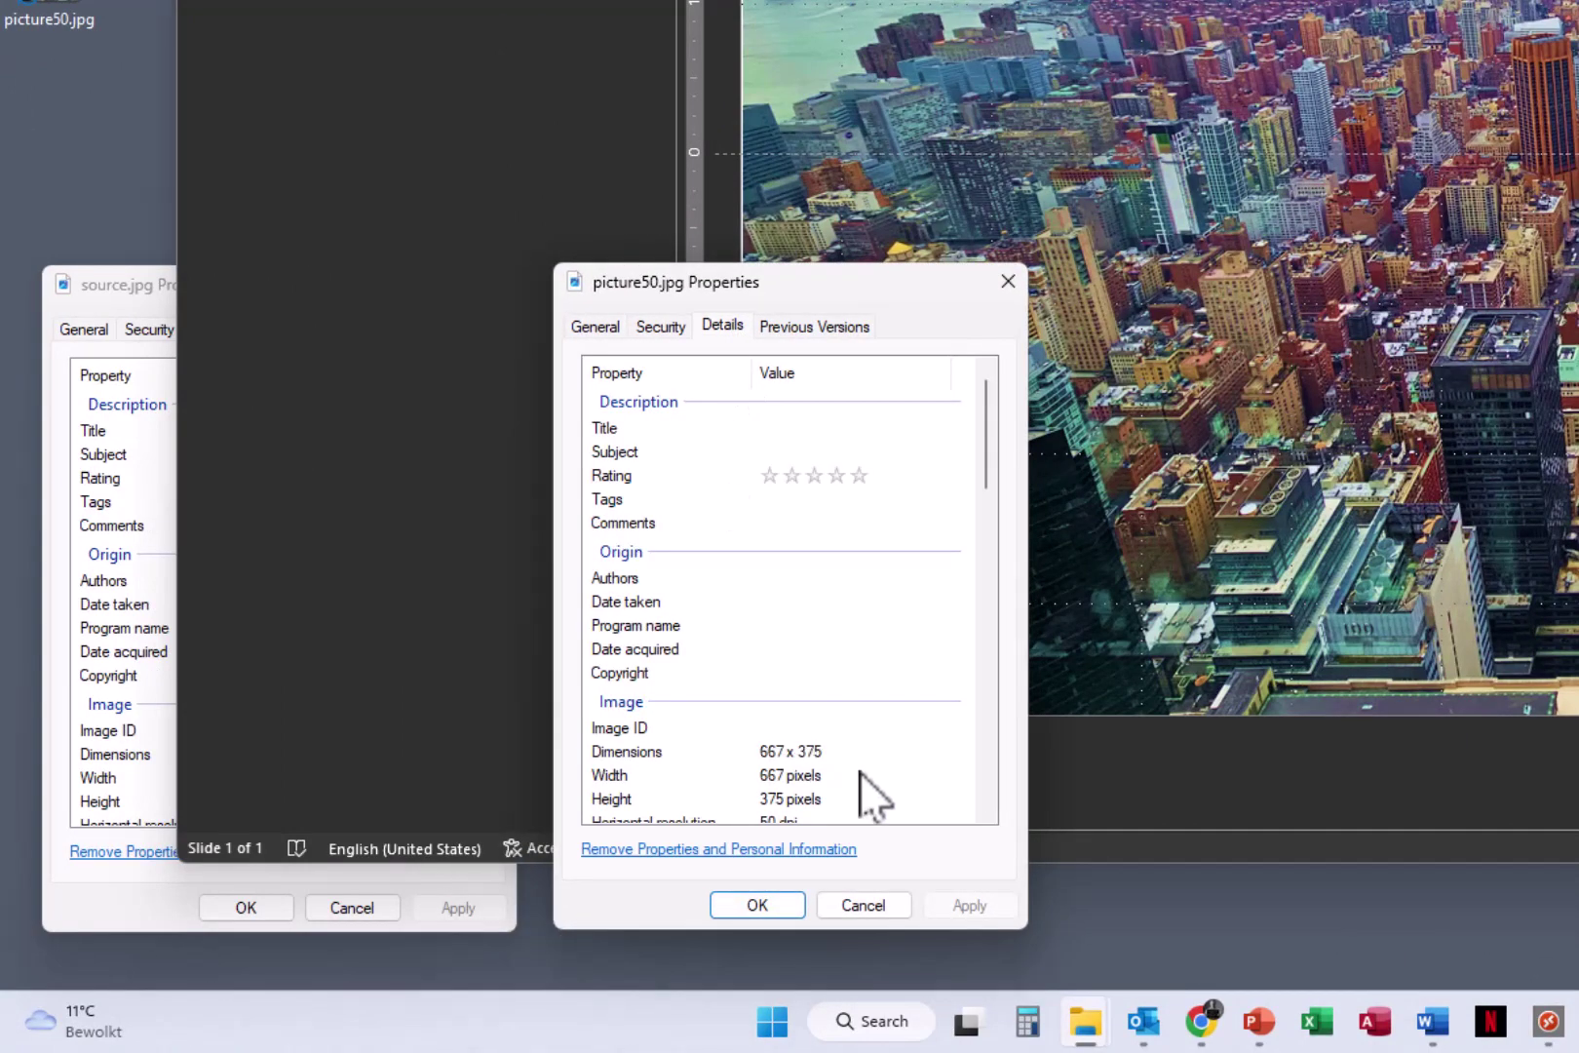
scroll(847, 787, "down", 1)
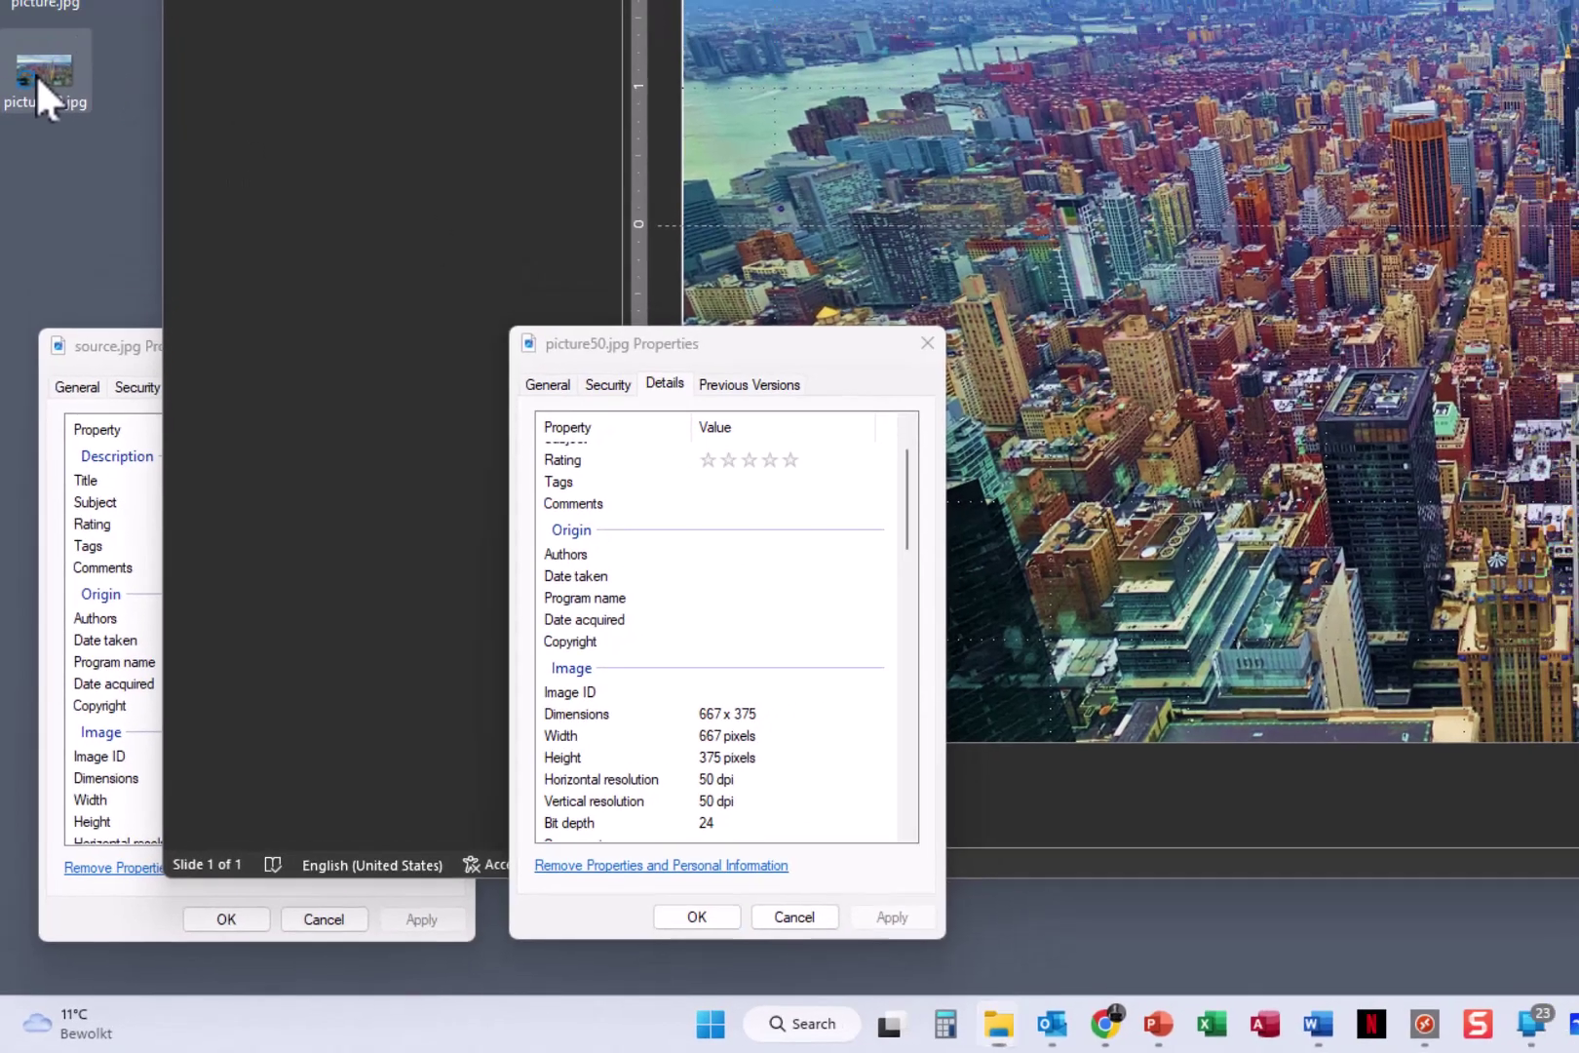
right_click(69, 39)
mouse_move(63, 500)
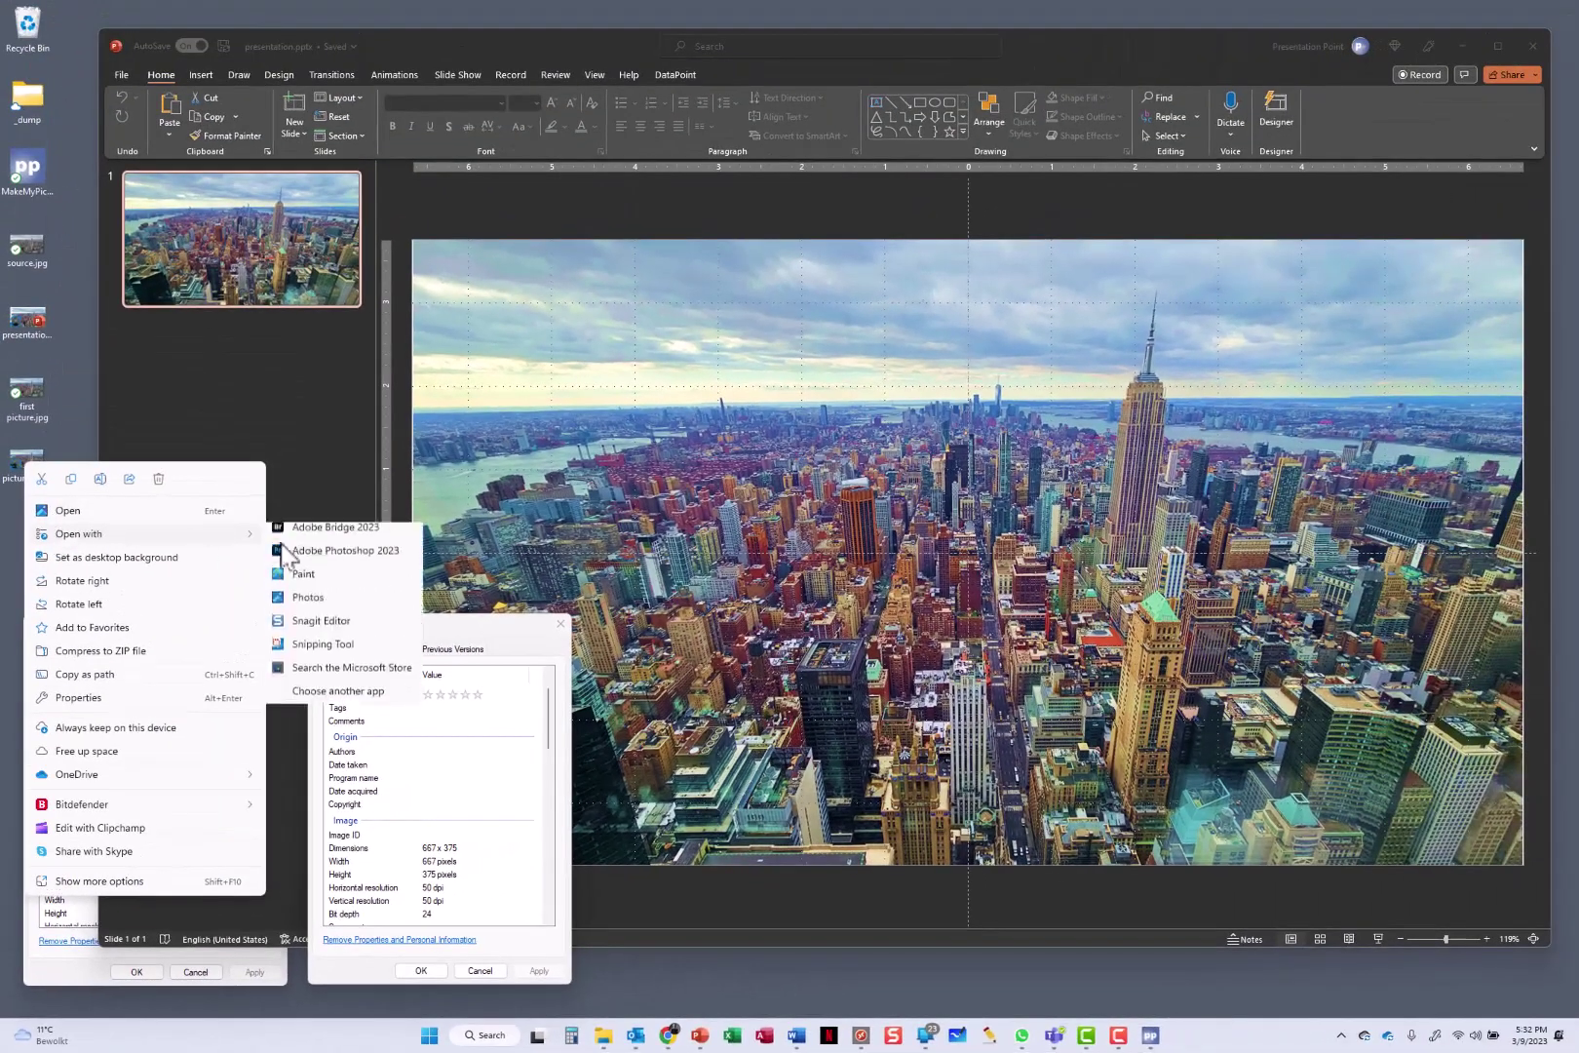
left_click(303, 582)
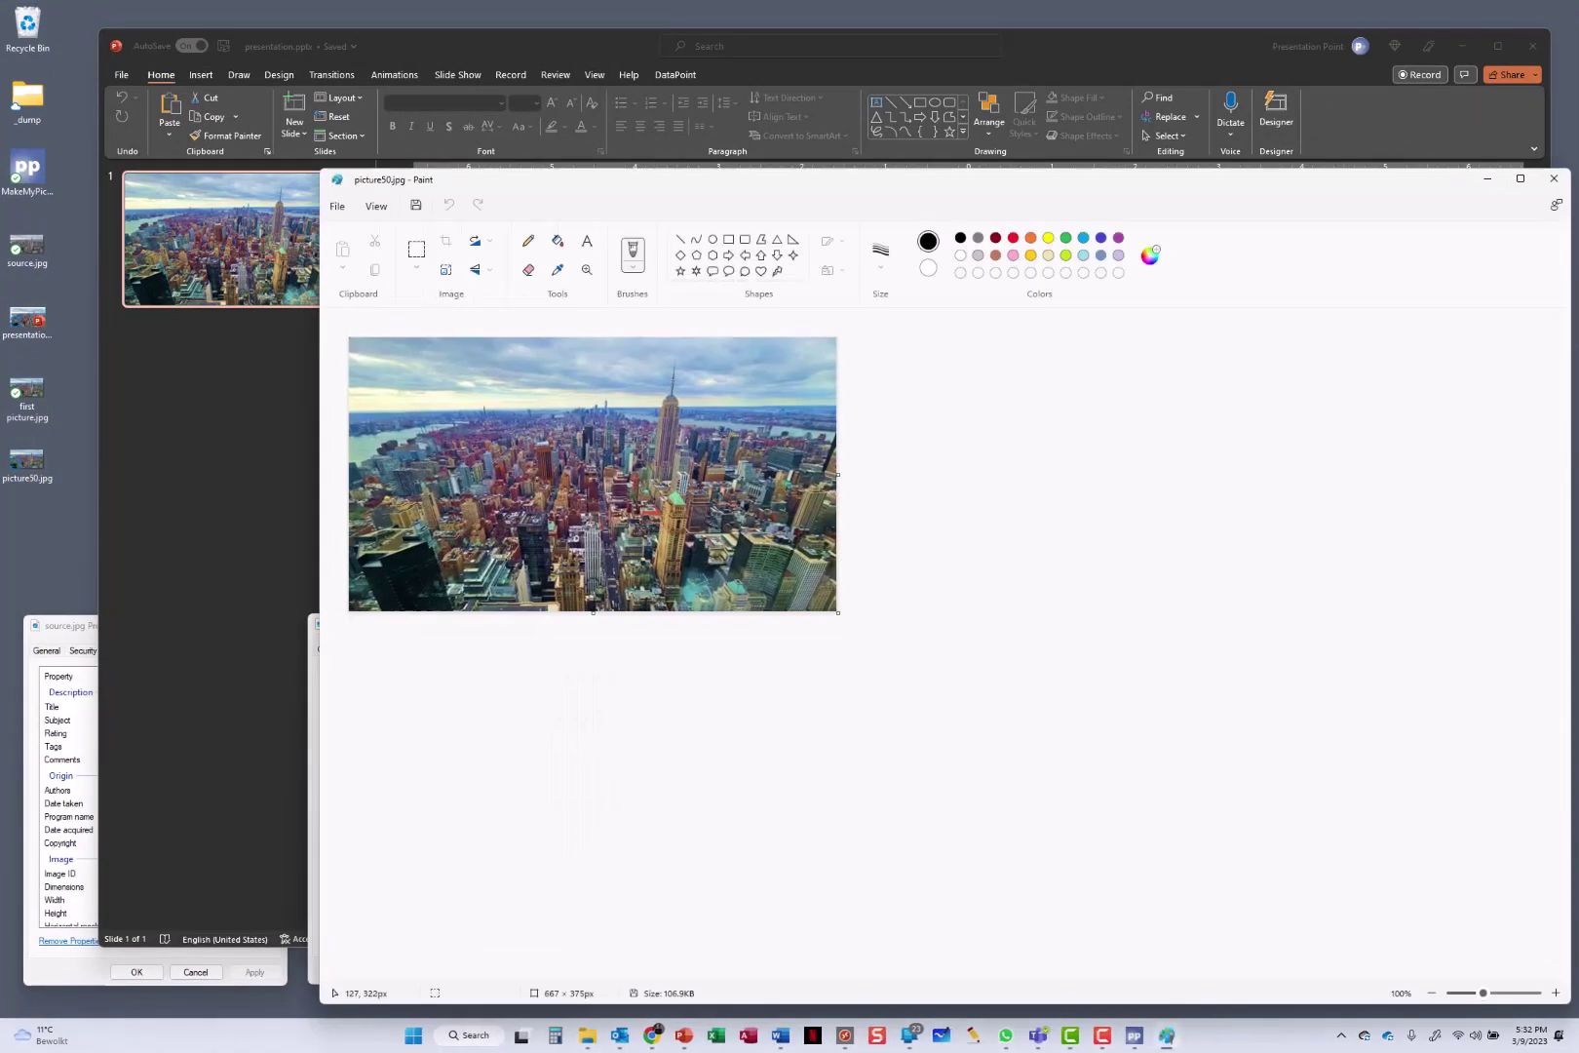
left_click(1550, 180)
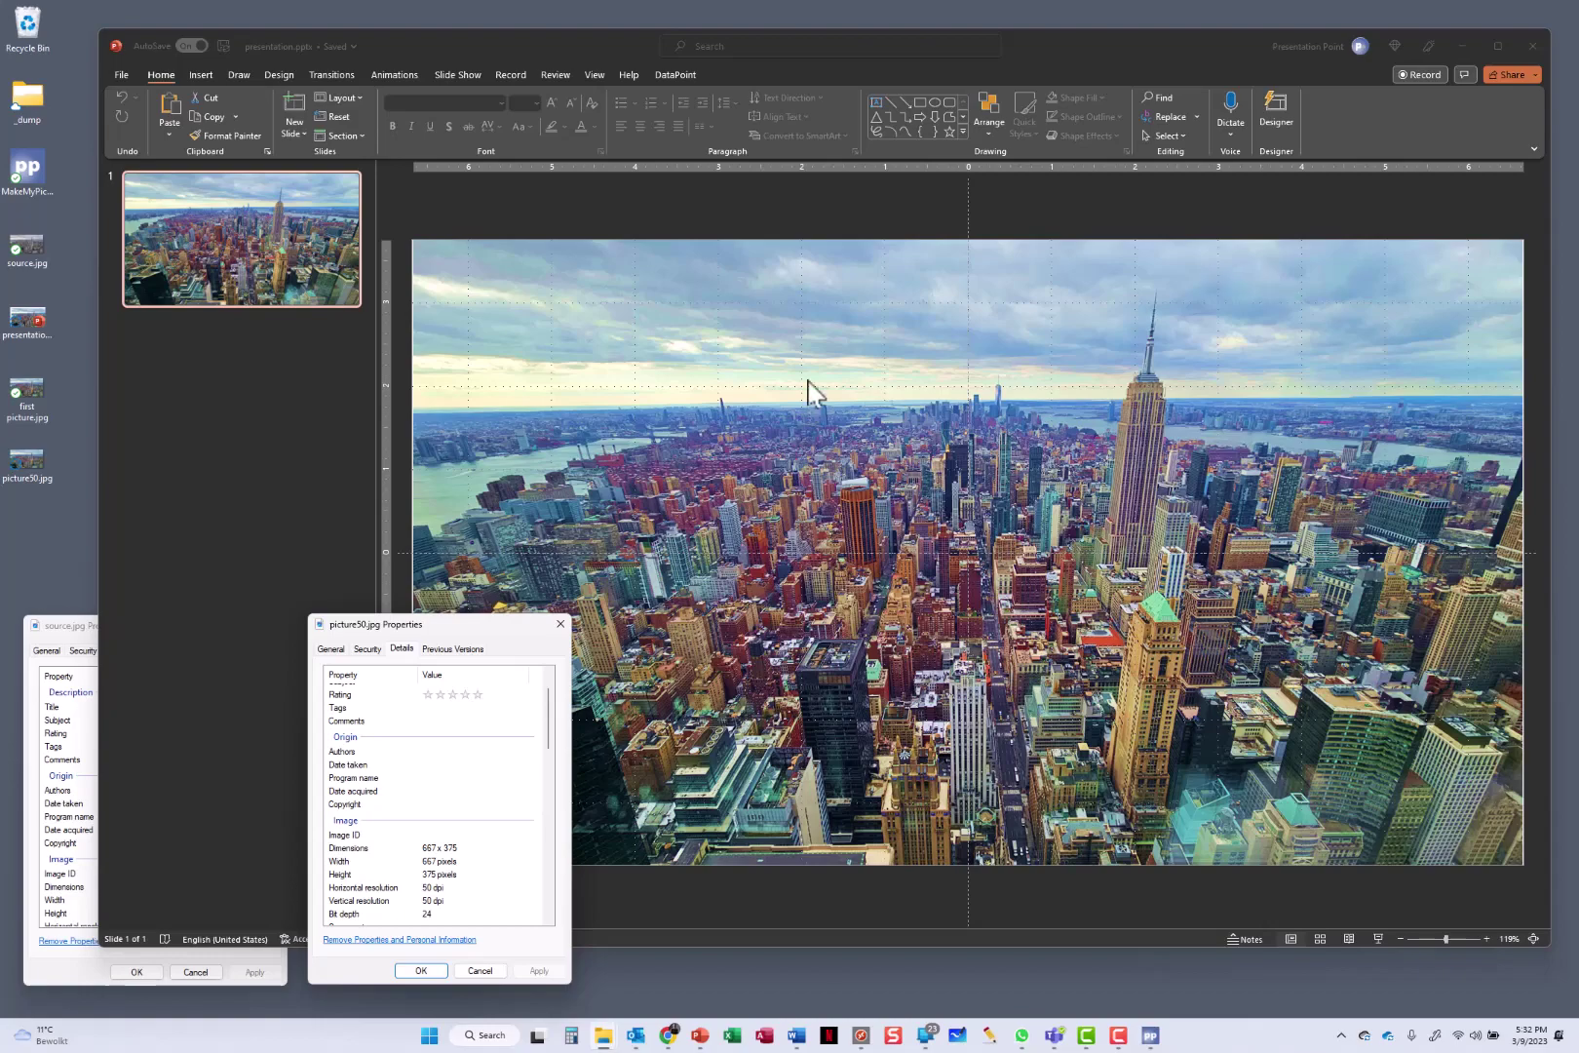
Step: Open MakeMyPicBigger from the taskbar and set the export resolution to 300 dpi
left_click(1150, 1034)
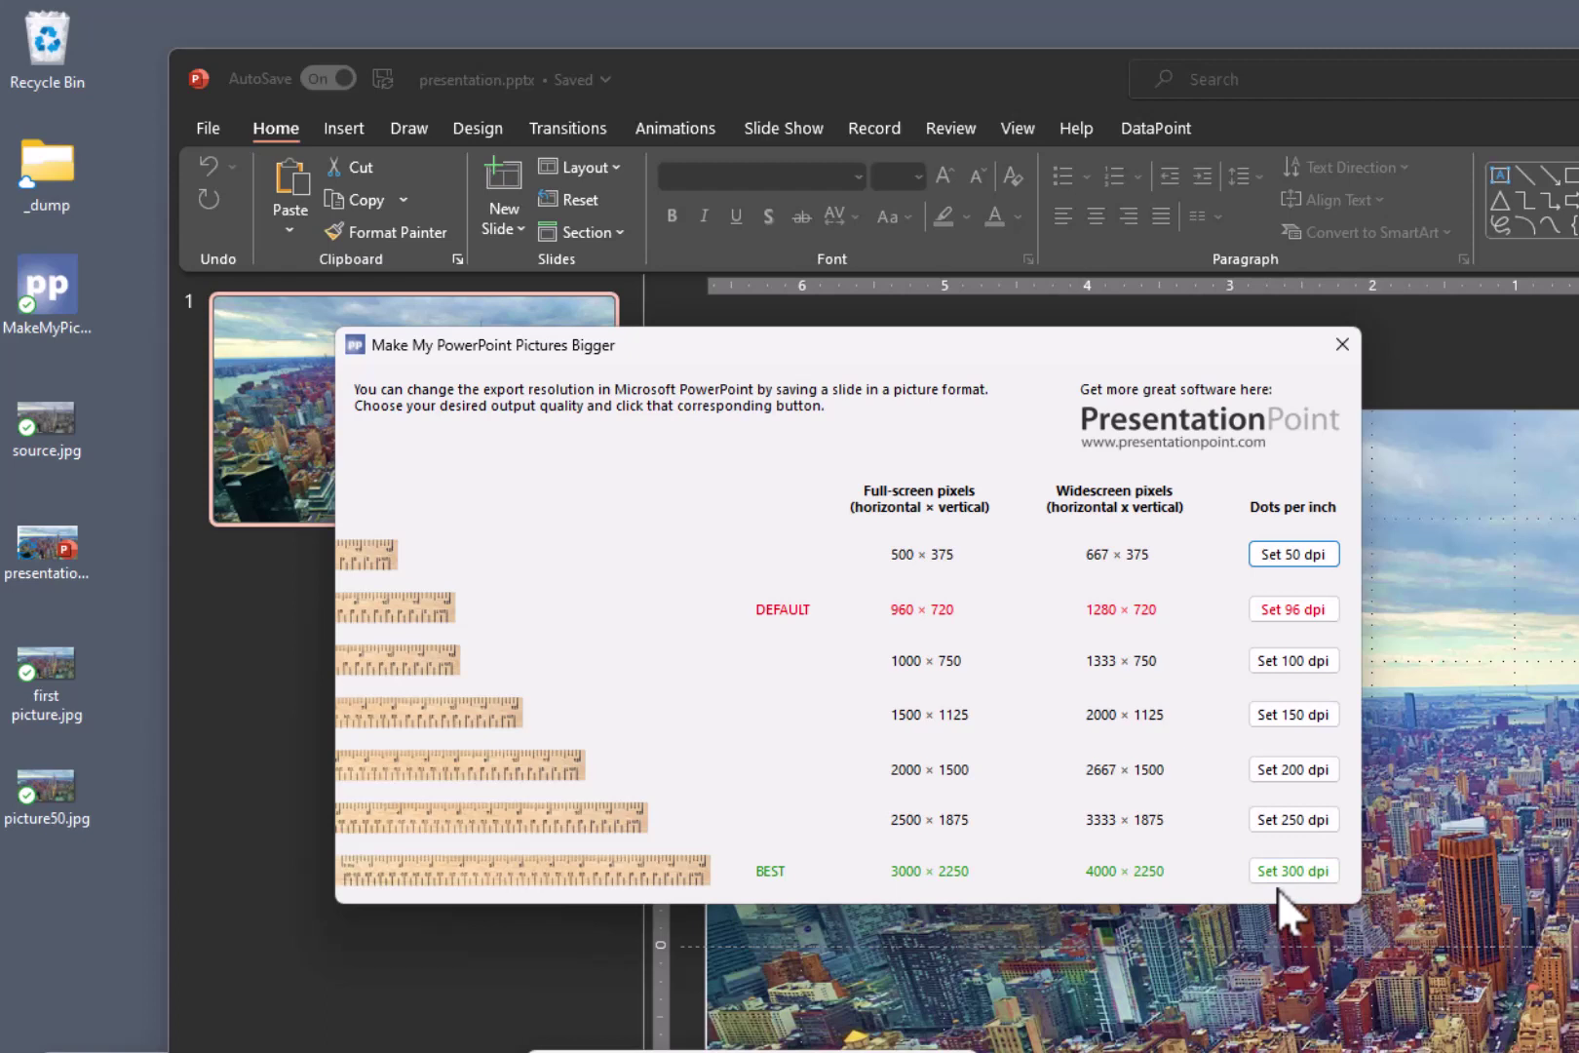
left_click(1280, 878)
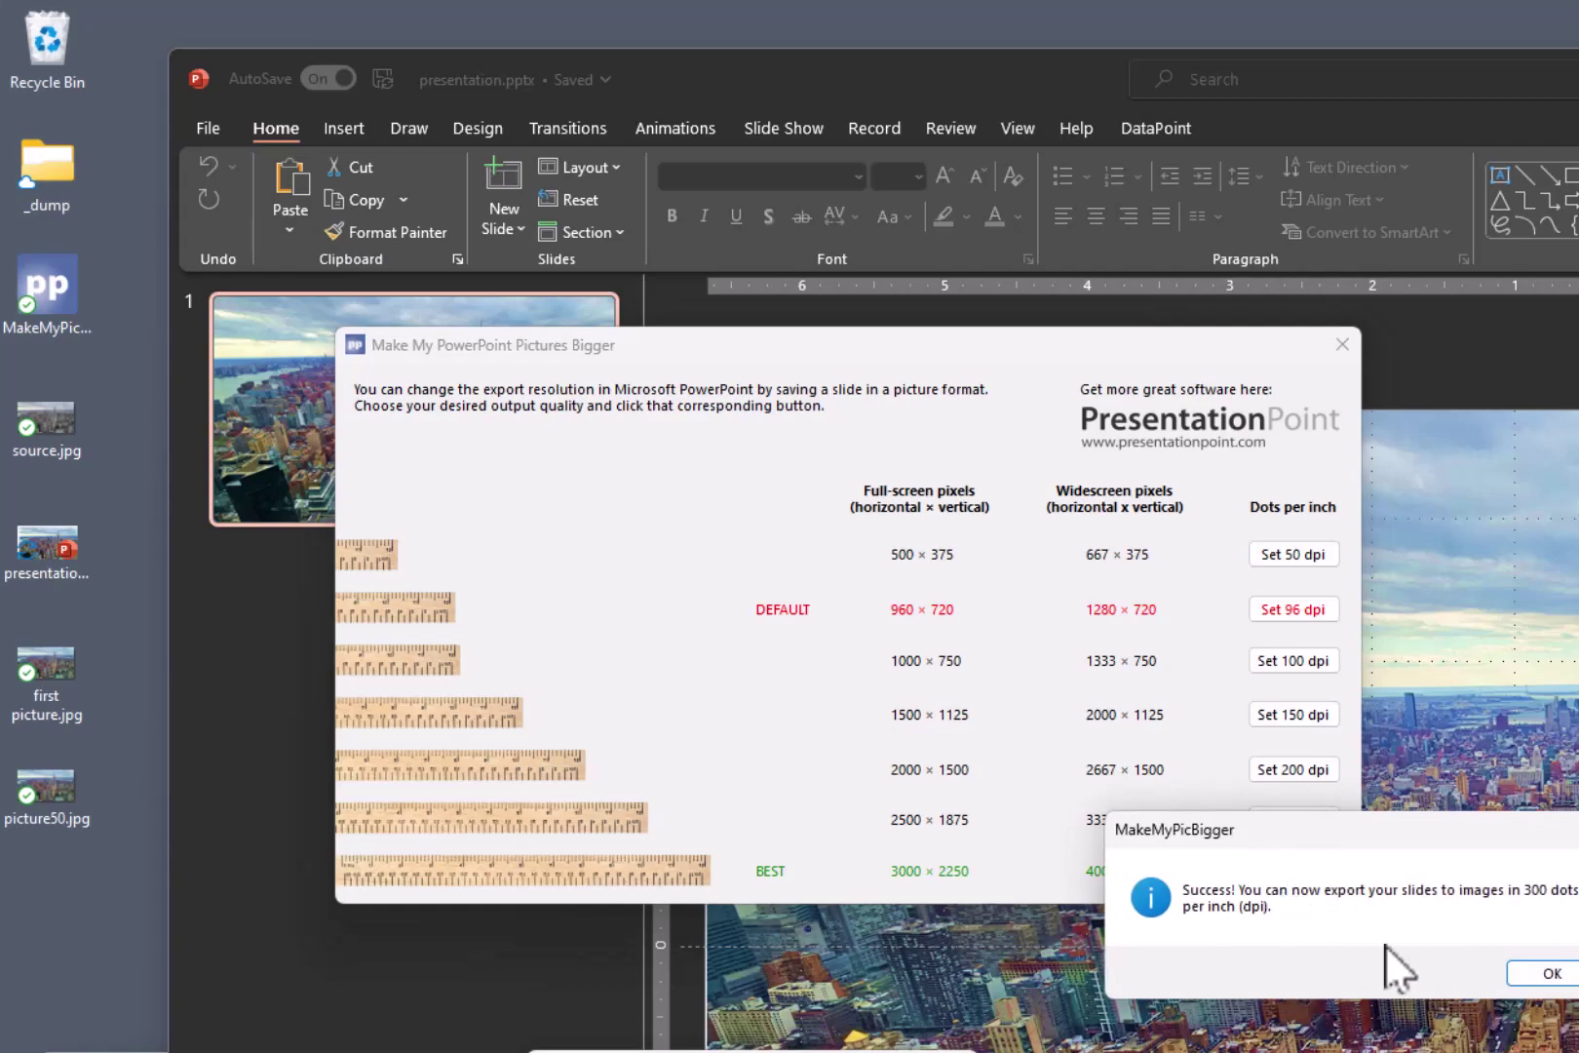
left_click(1540, 972)
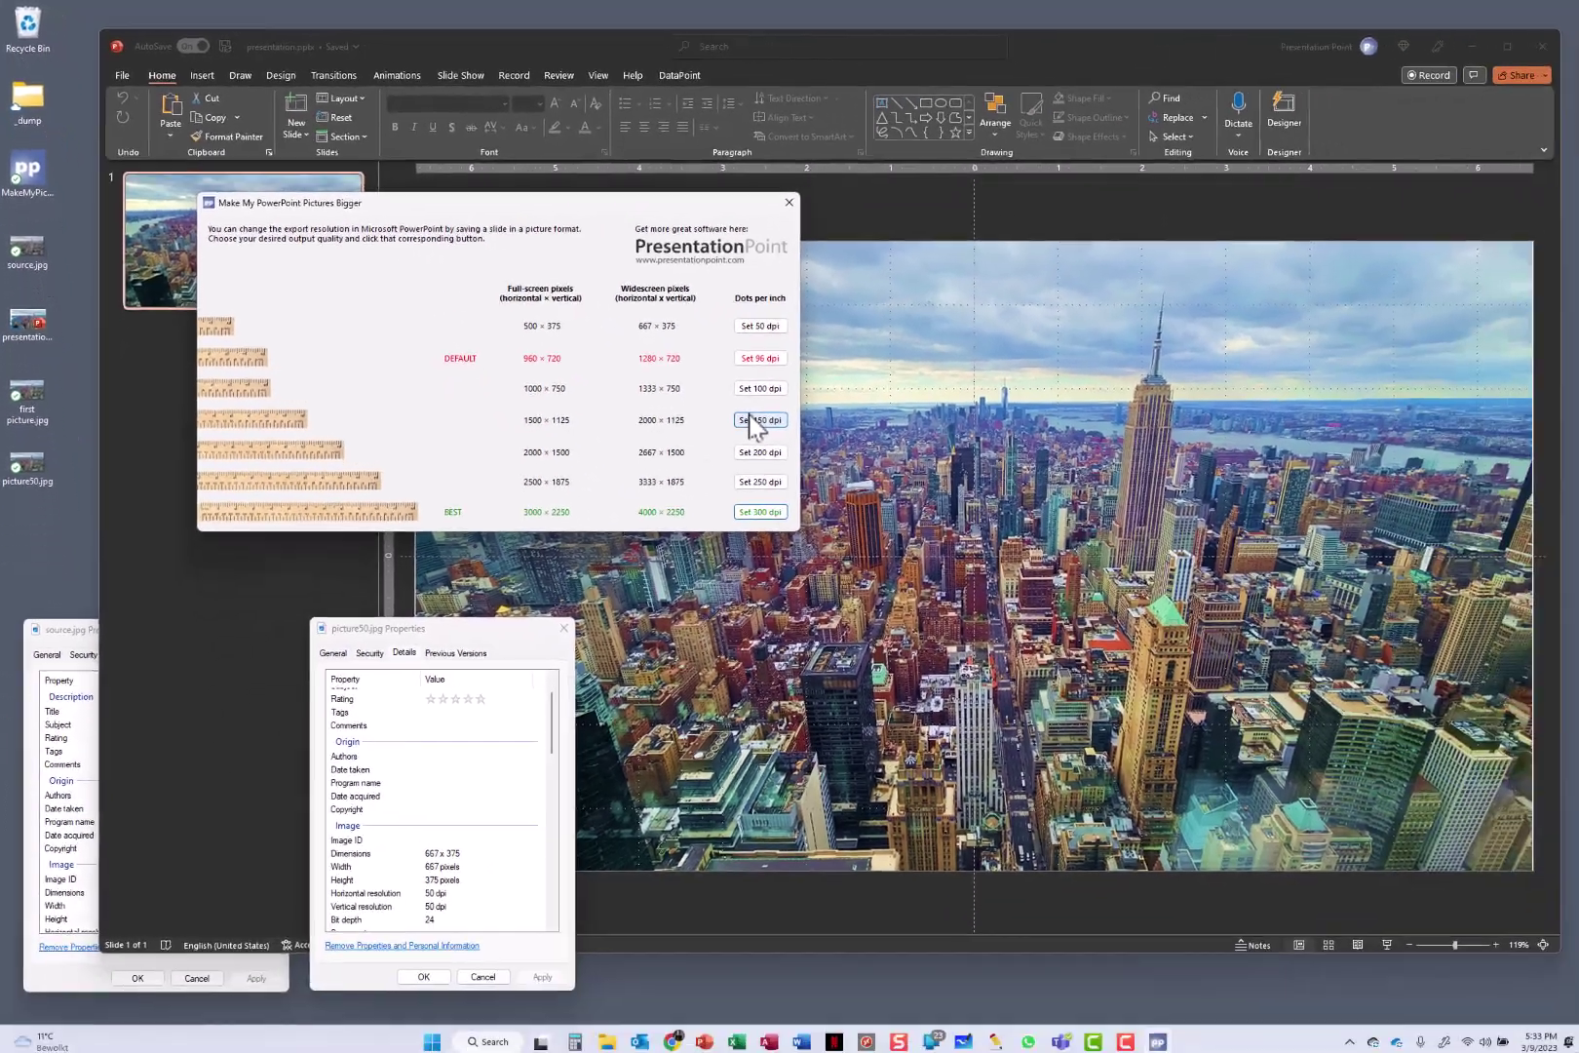
Step: Export the slide as a JPEG to the Desktop, naming it 'picture300'
left_click(759, 420)
left_click(120, 74)
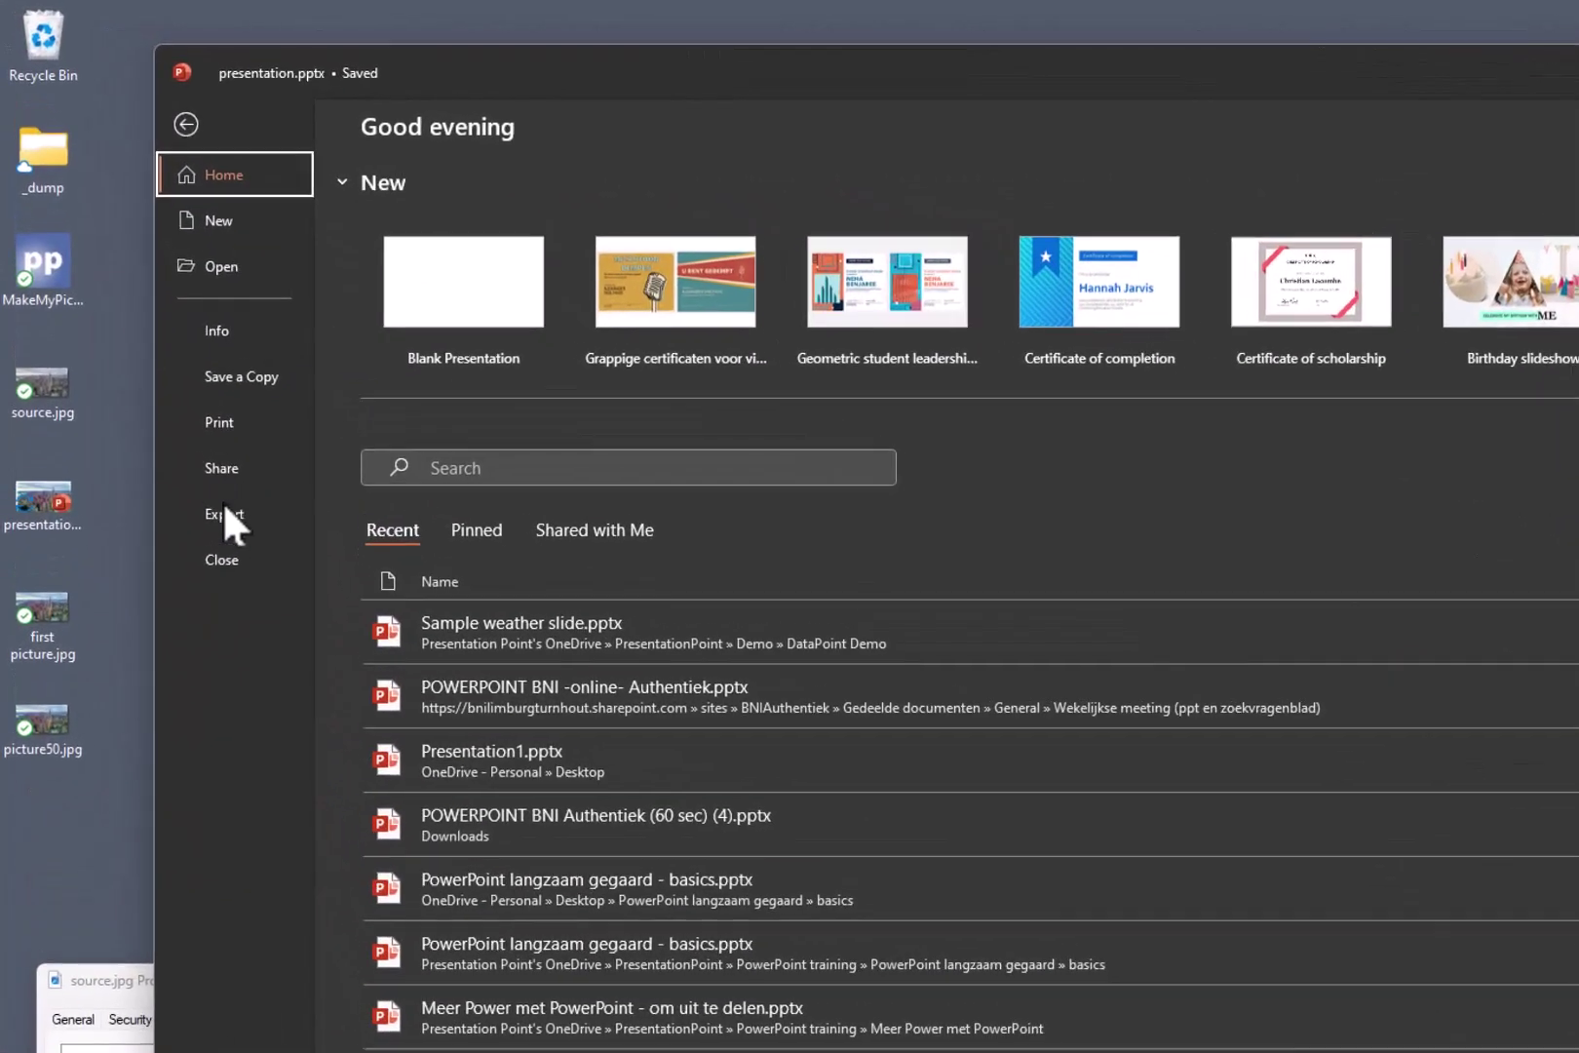
left_click(178, 404)
left_click(413, 416)
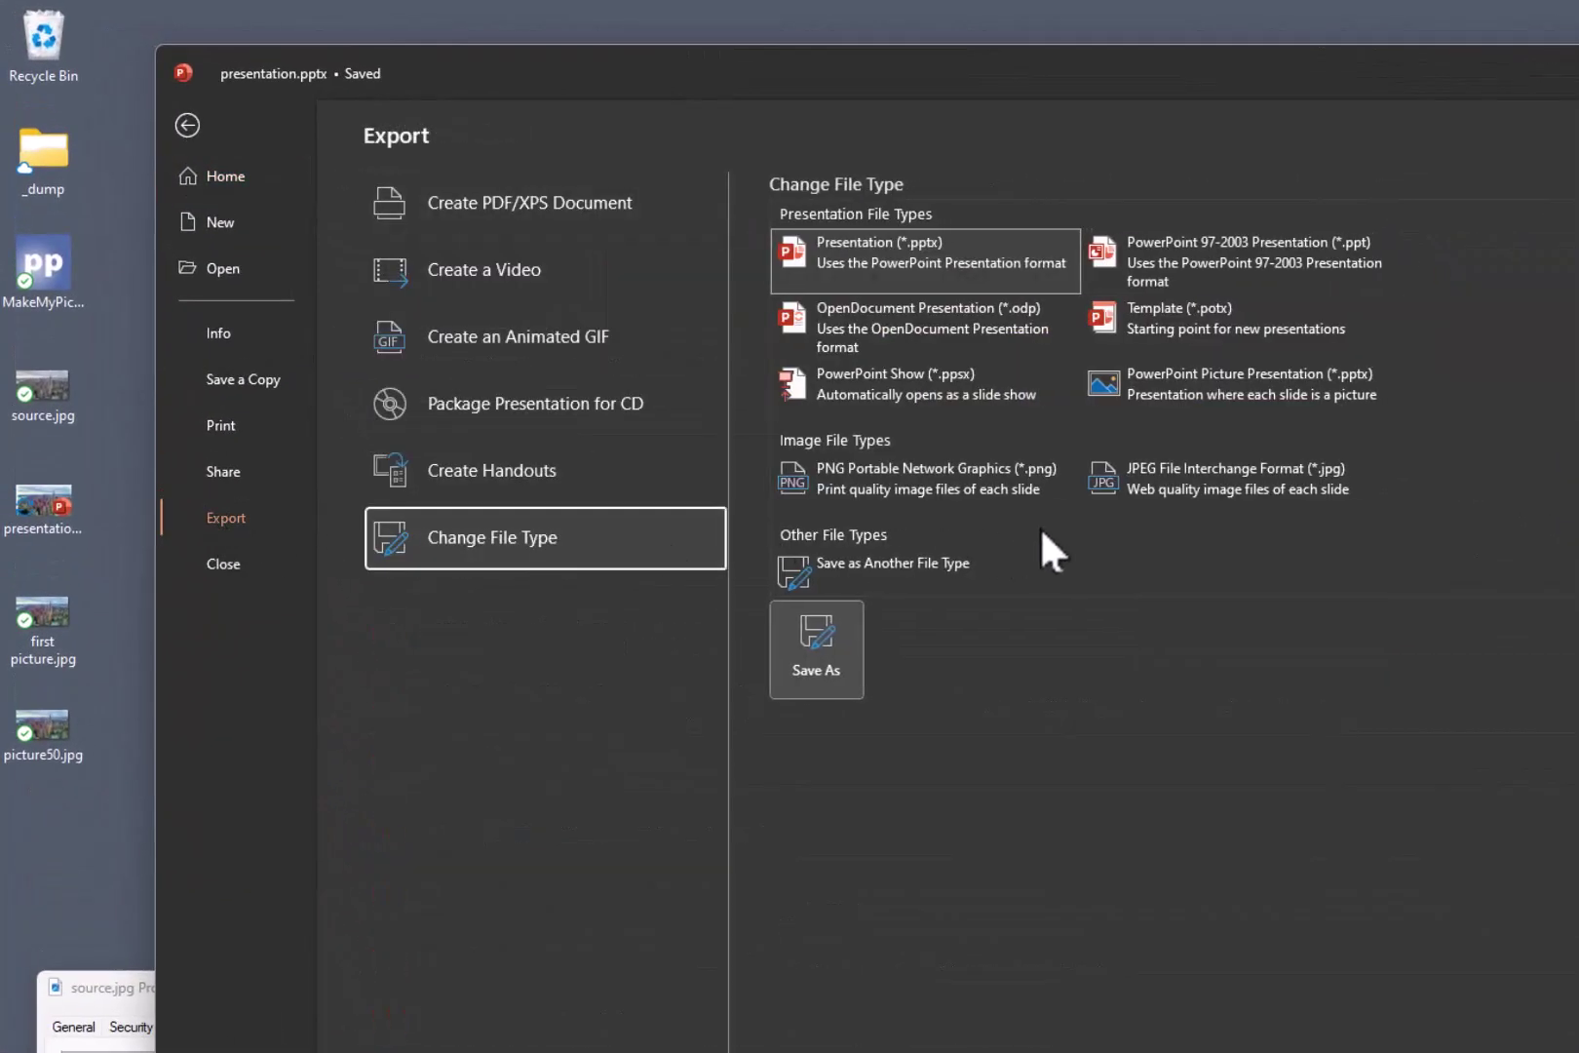
left_click(1121, 482)
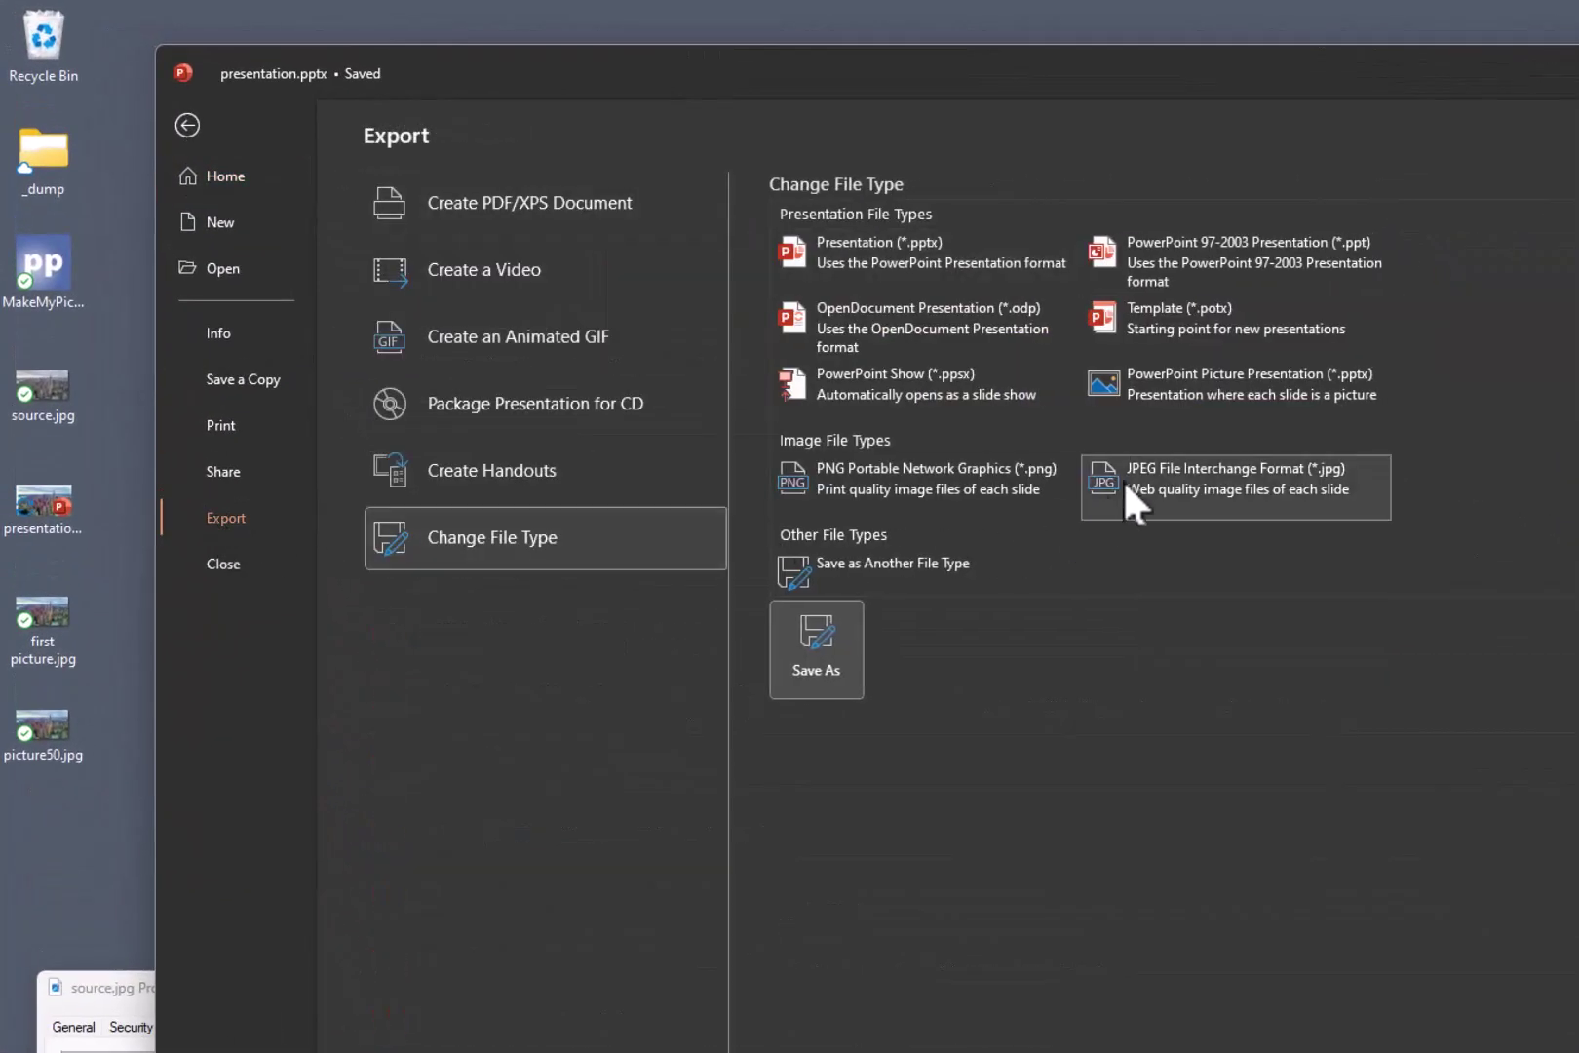
left_click(792, 649)
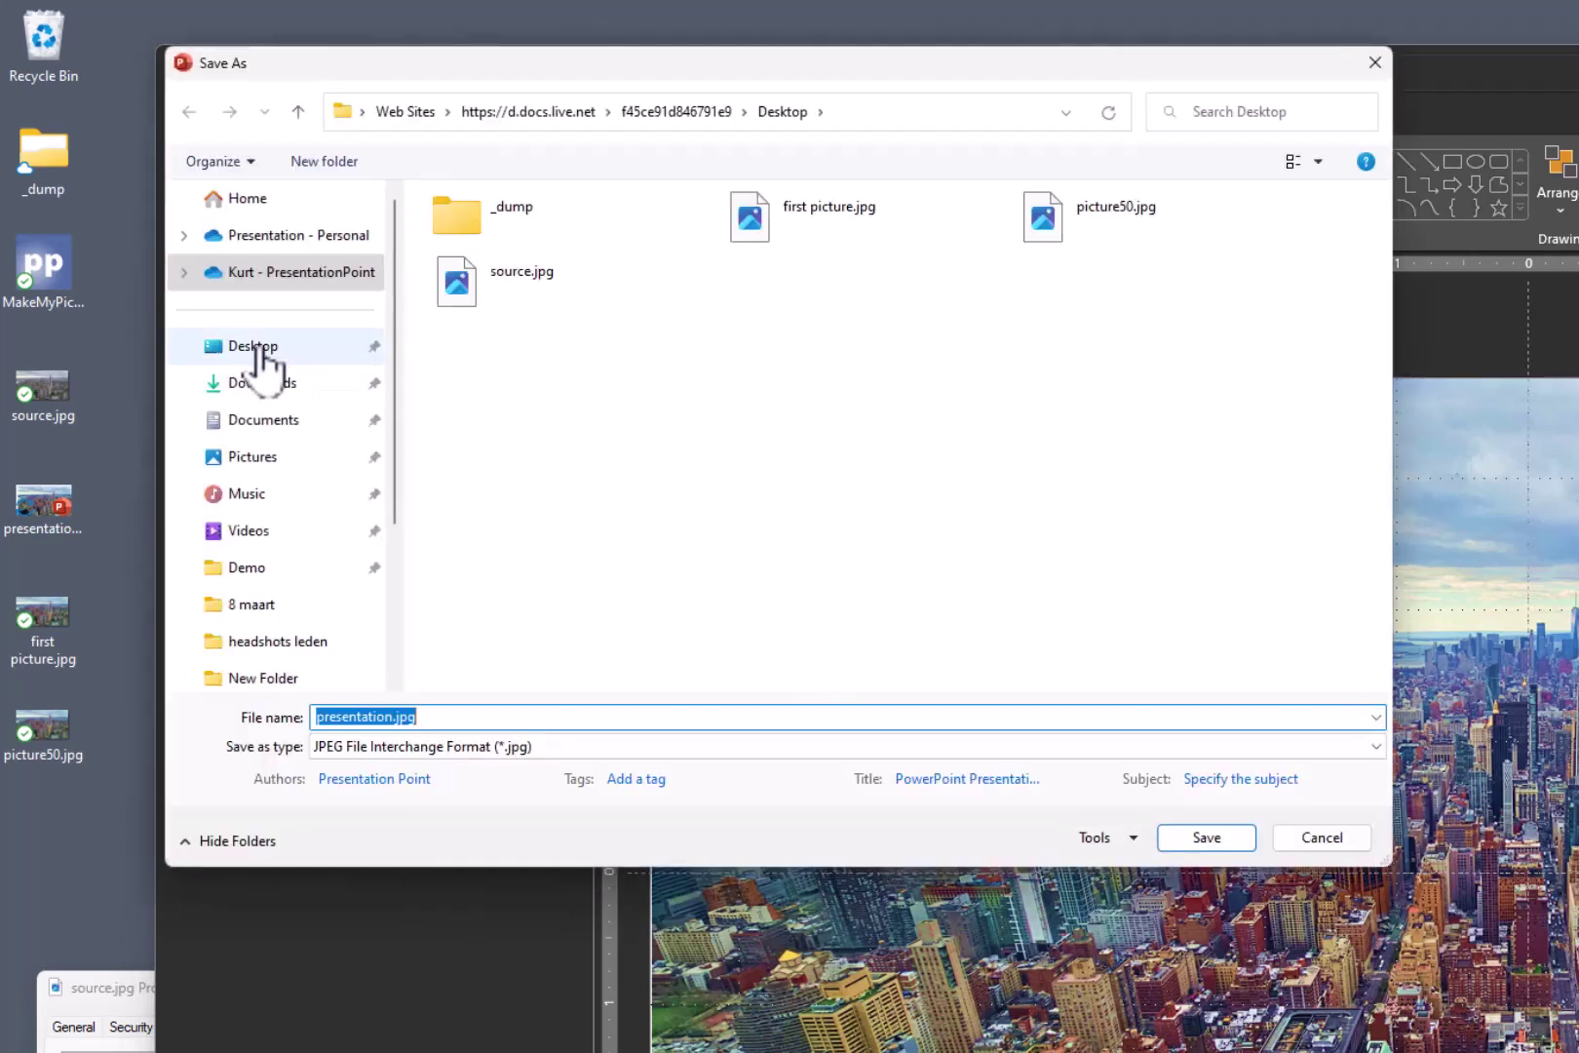
left_click(259, 347)
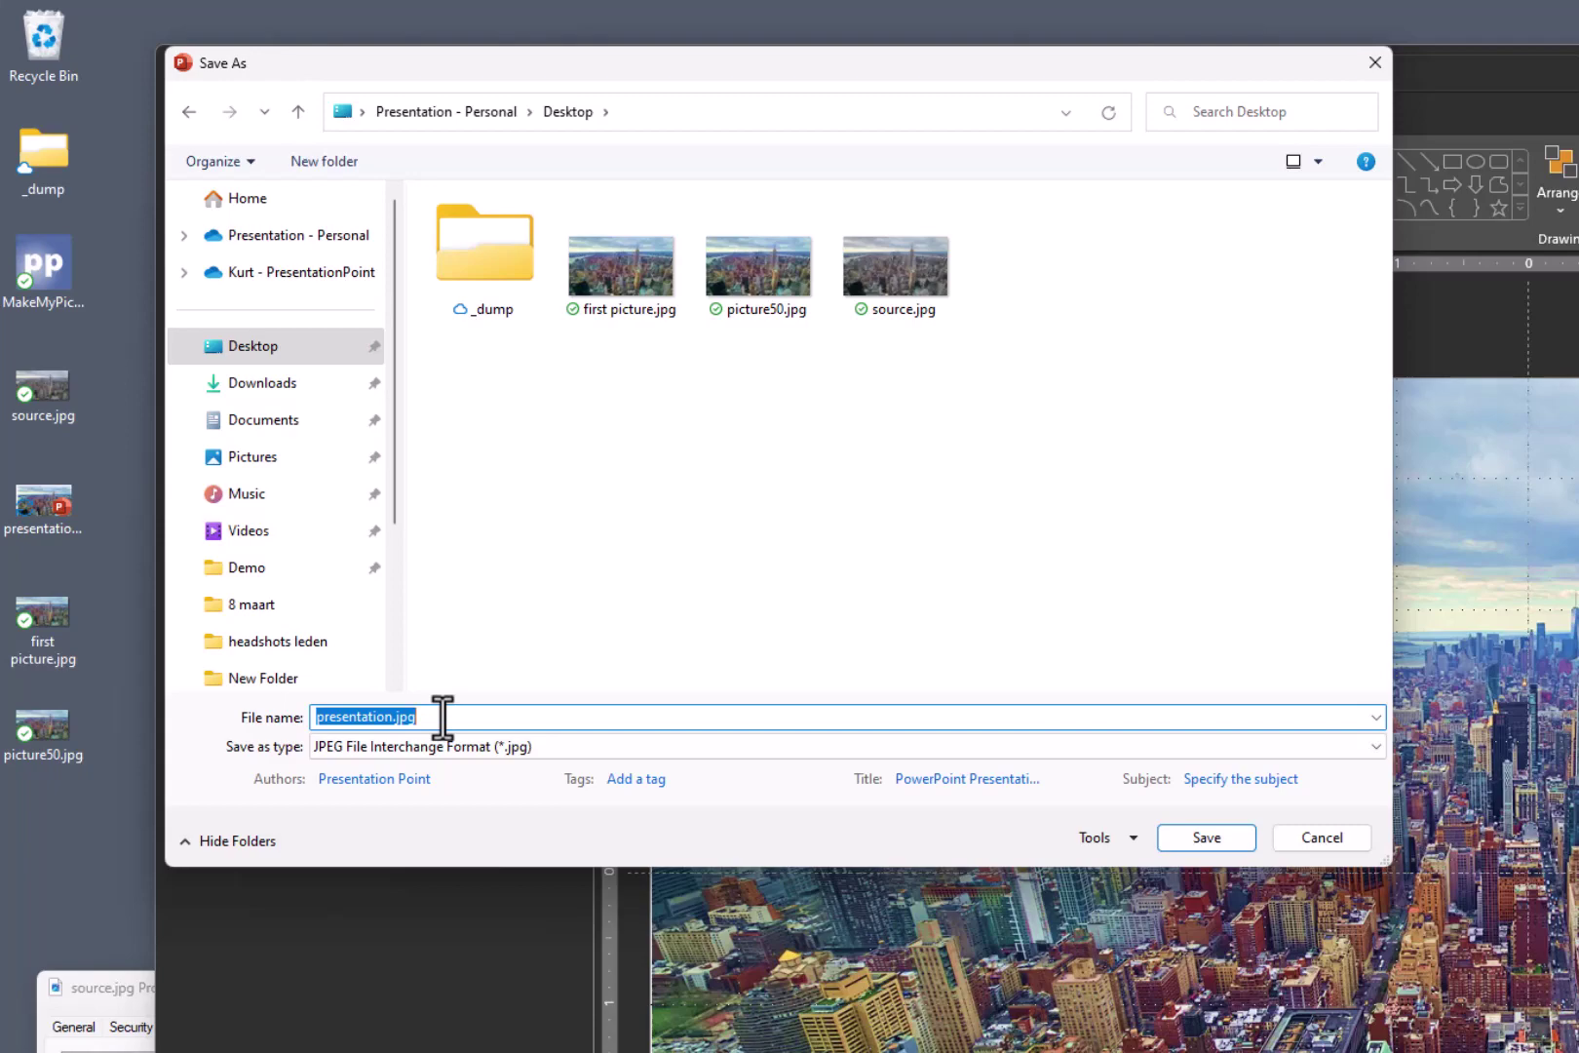
type("picture300")
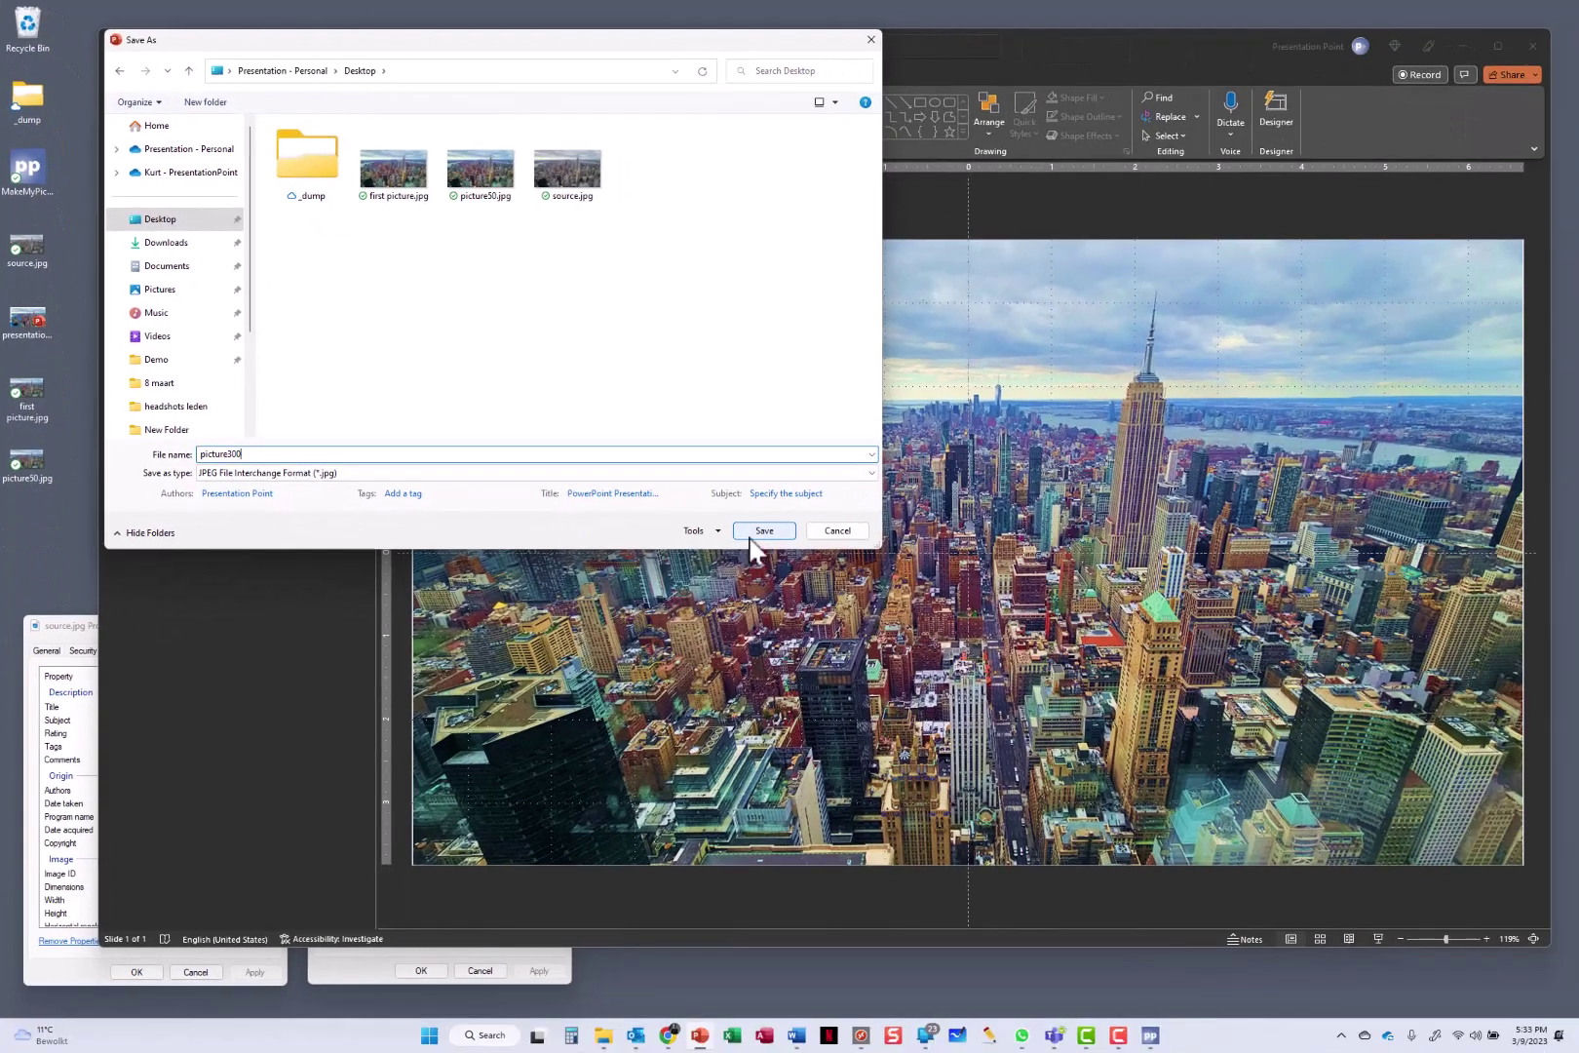
Step: Save only the current slide as picture300.jpg and open it in Paint
left_click(1181, 820)
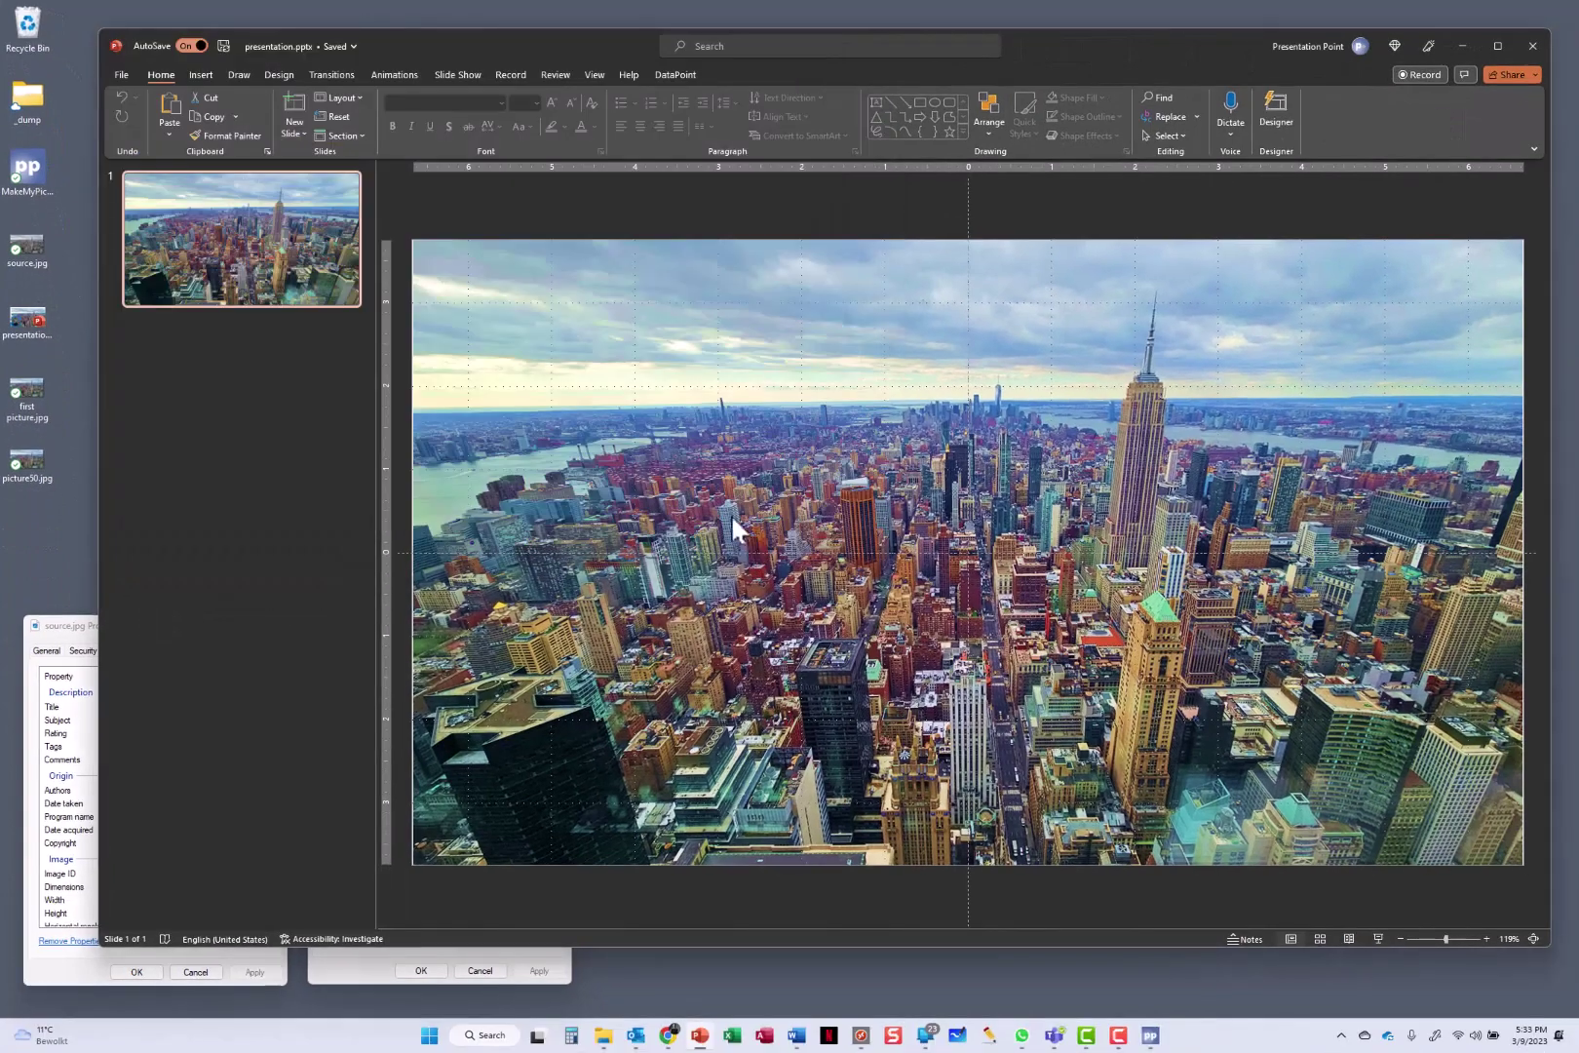
left_click(795, 559)
right_click(39, 526)
mouse_move(207, 607)
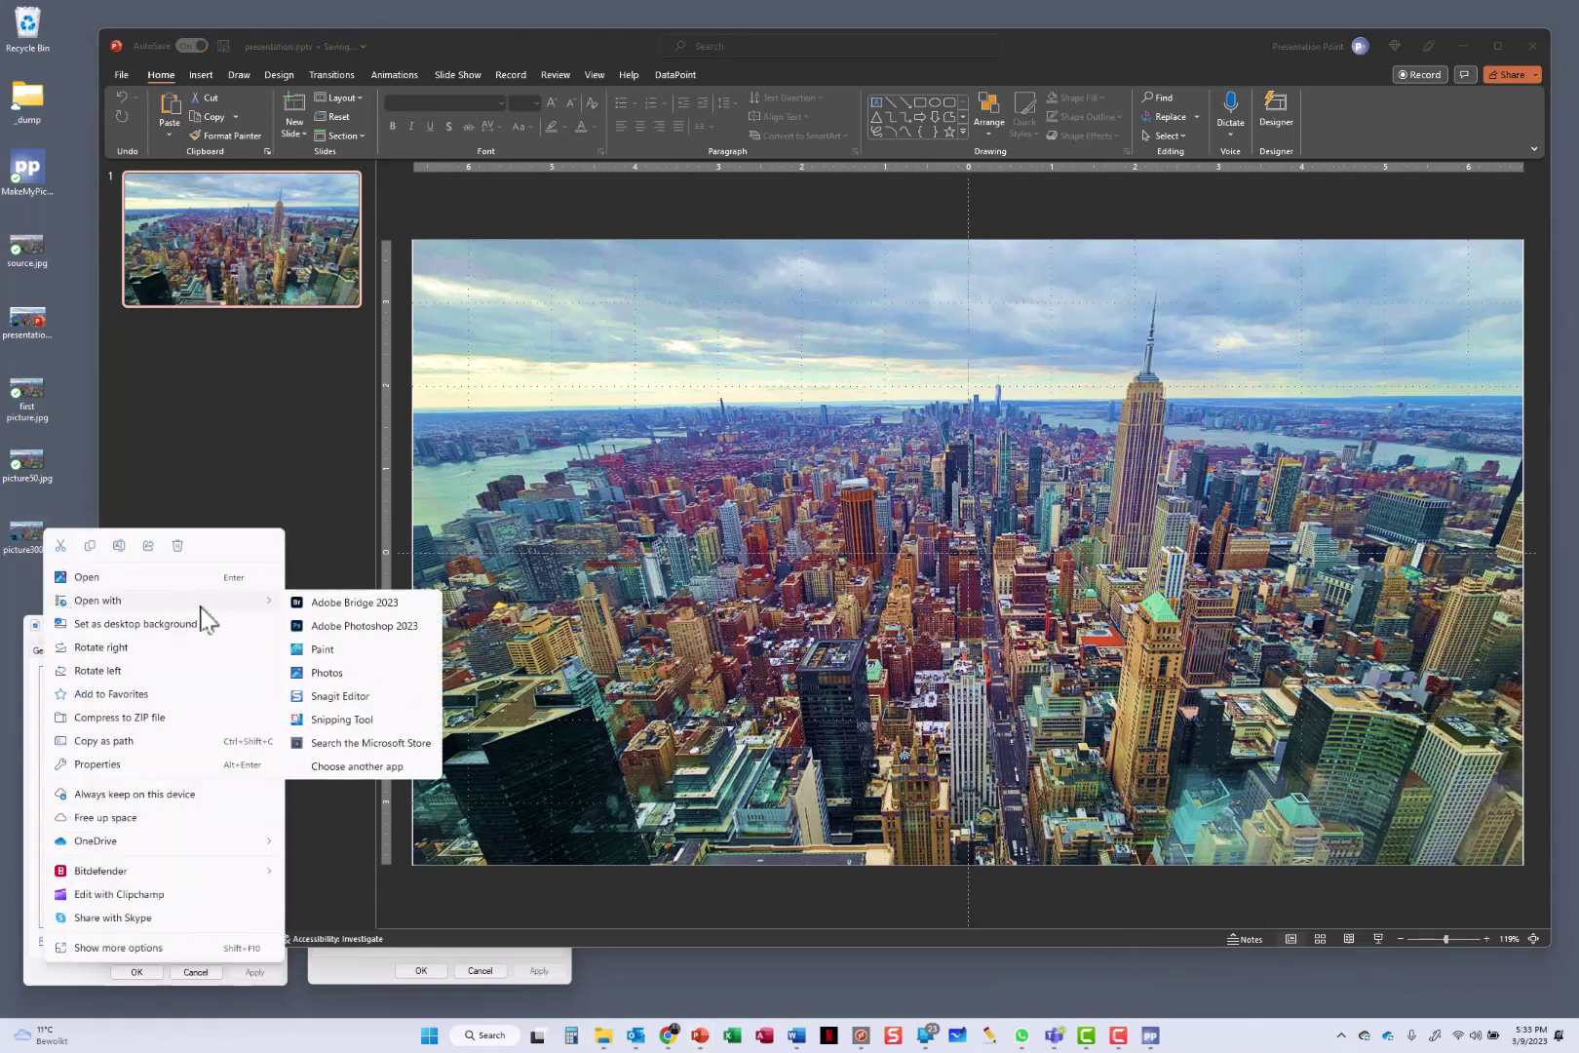
left_click(310, 647)
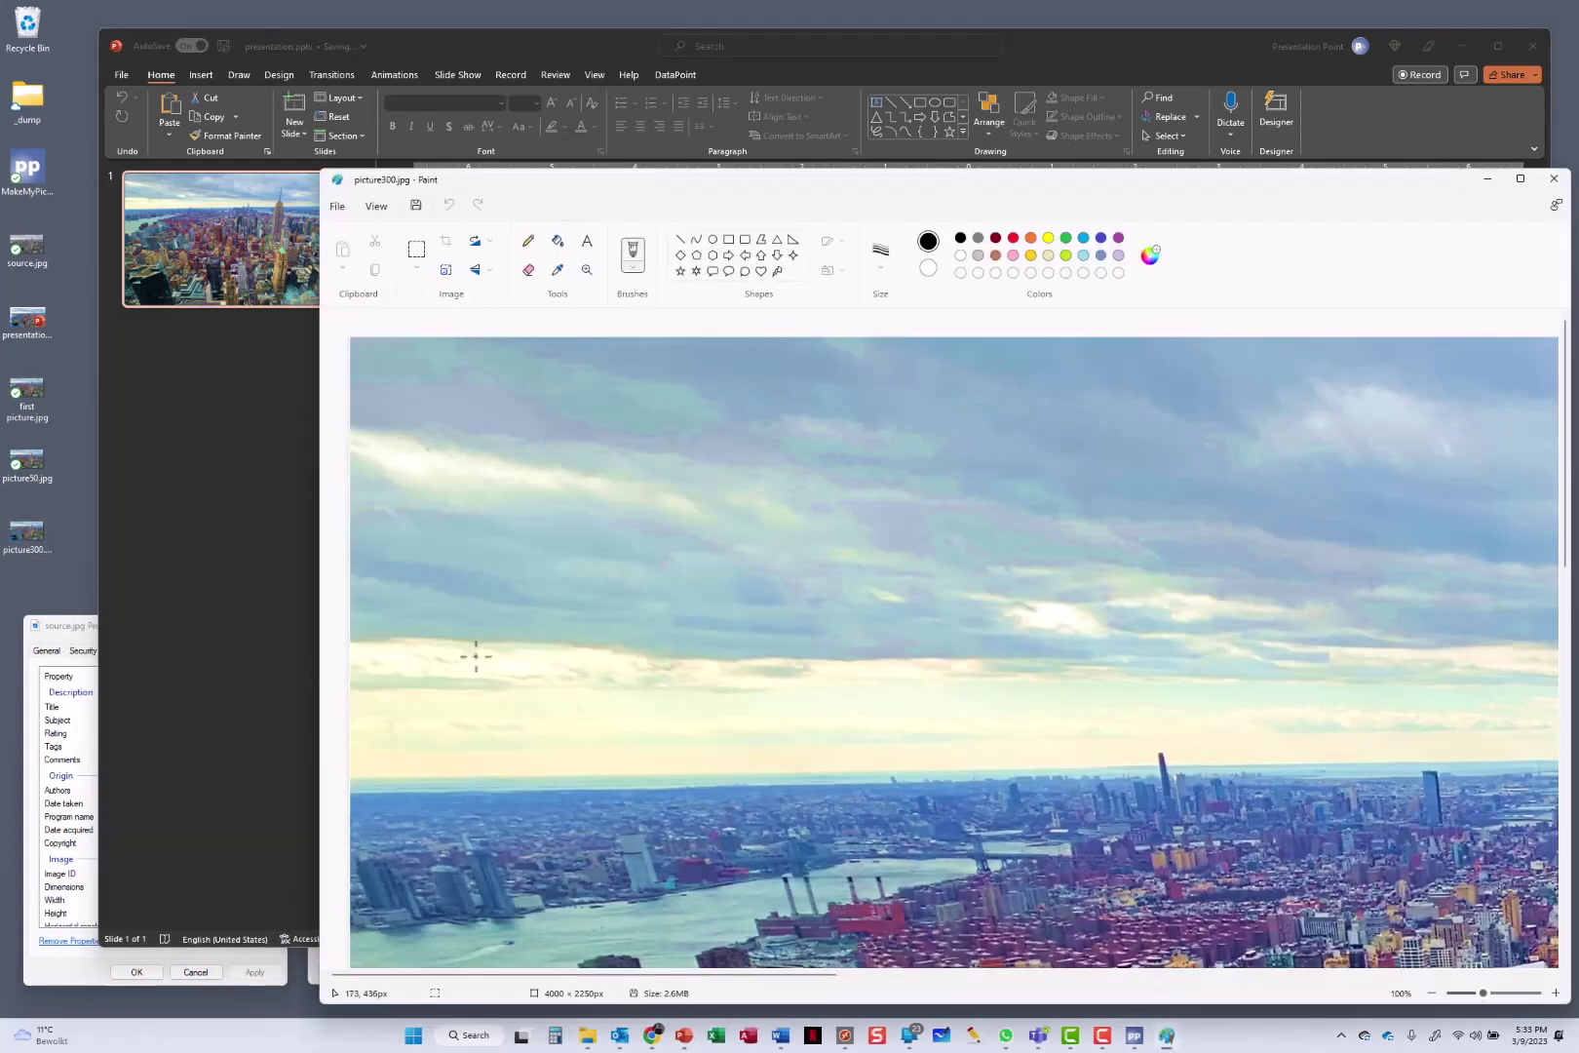
Step: Maximize Paint to inspect the 4000 × 2250 image, then restore the window
double_click(877, 179)
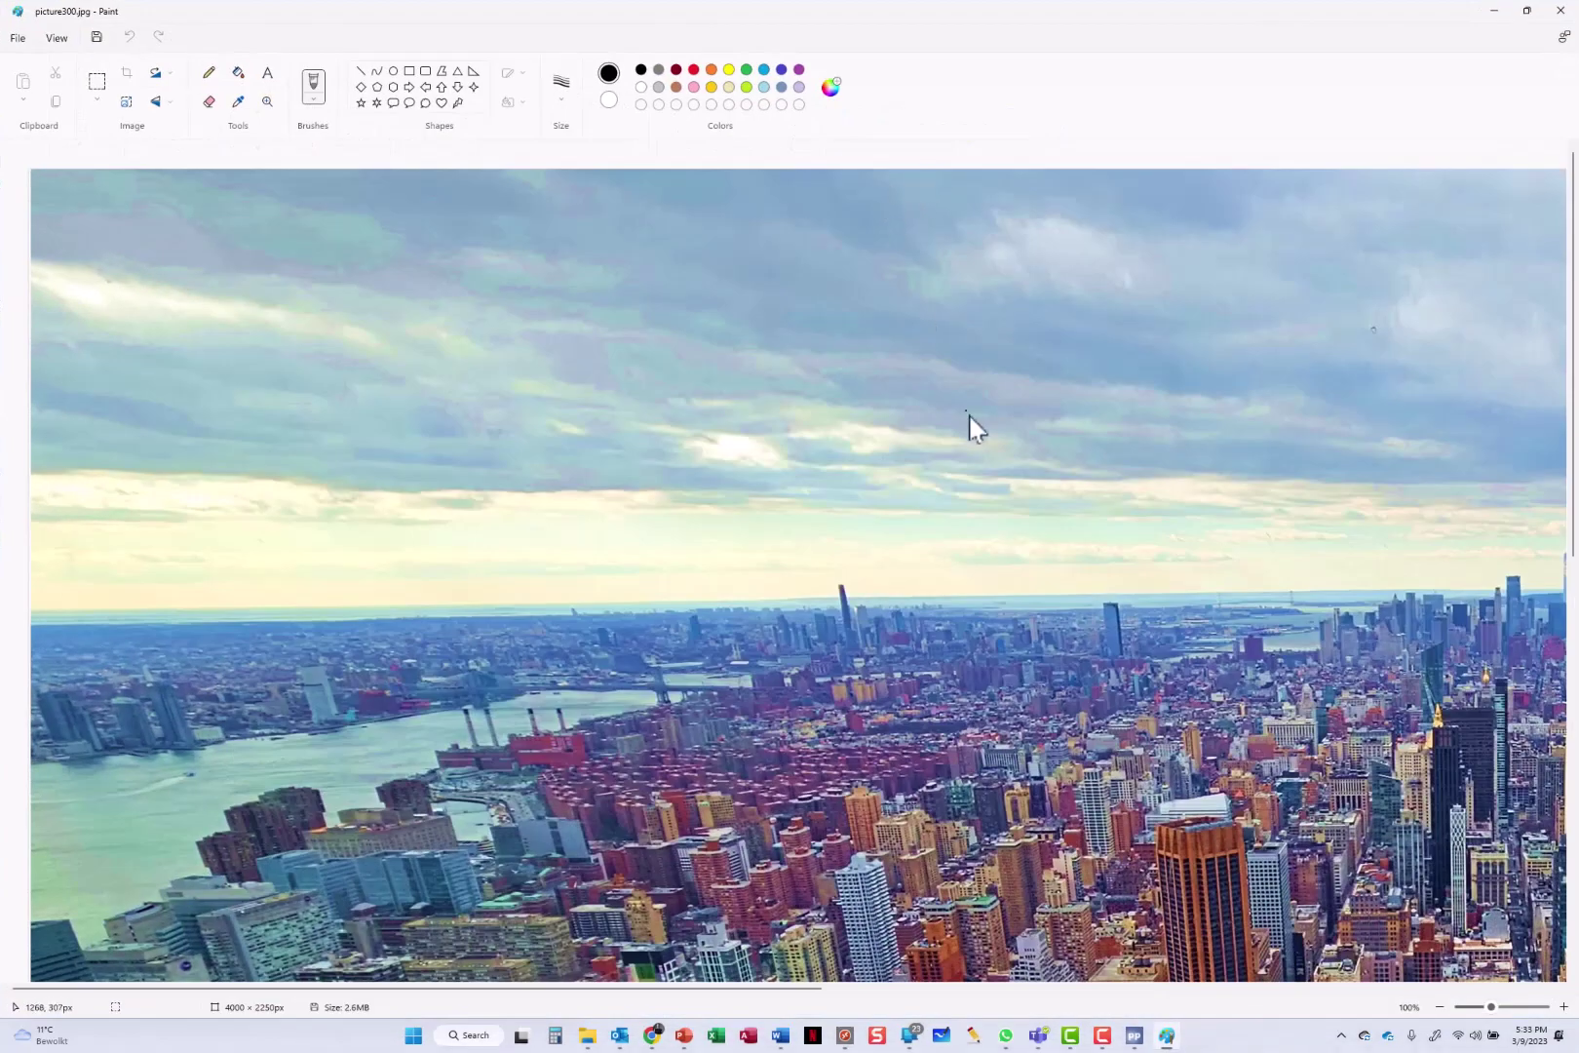
scroll(973, 429, "down", 10)
left_click(1527, 10)
Step: Close Paint and view picture300.jpg's Properties details: 2.58 MB, 4000 × 2250 pixels
left_click(1544, 168)
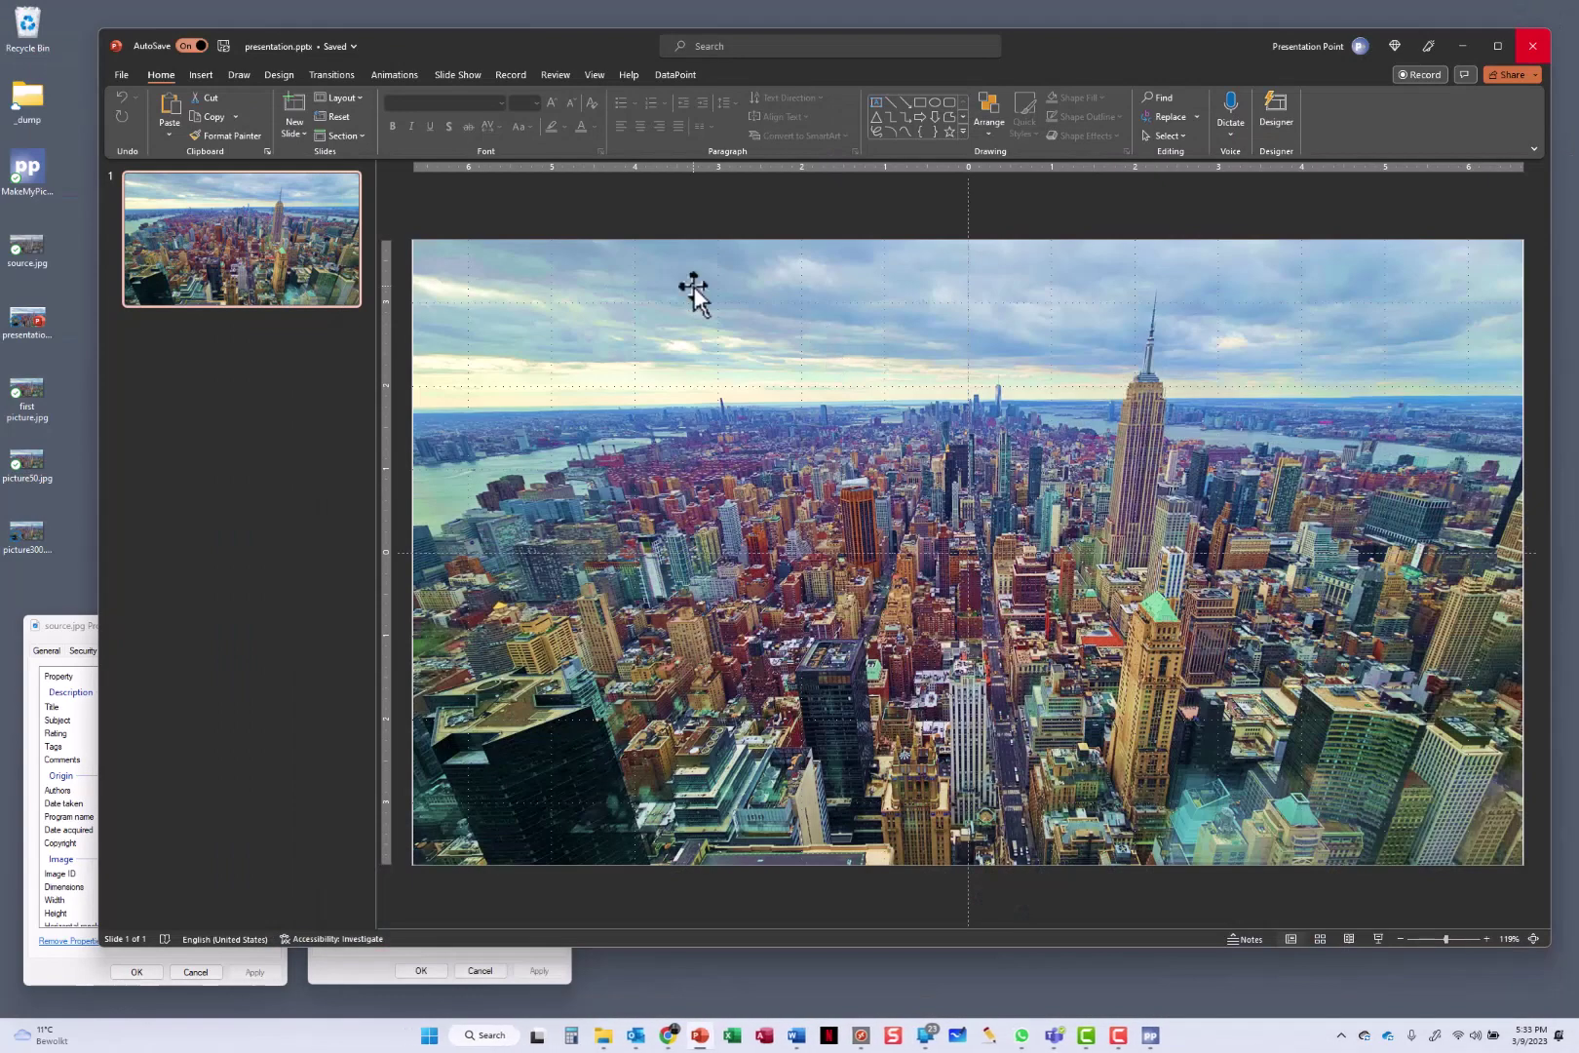
right_click(34, 527)
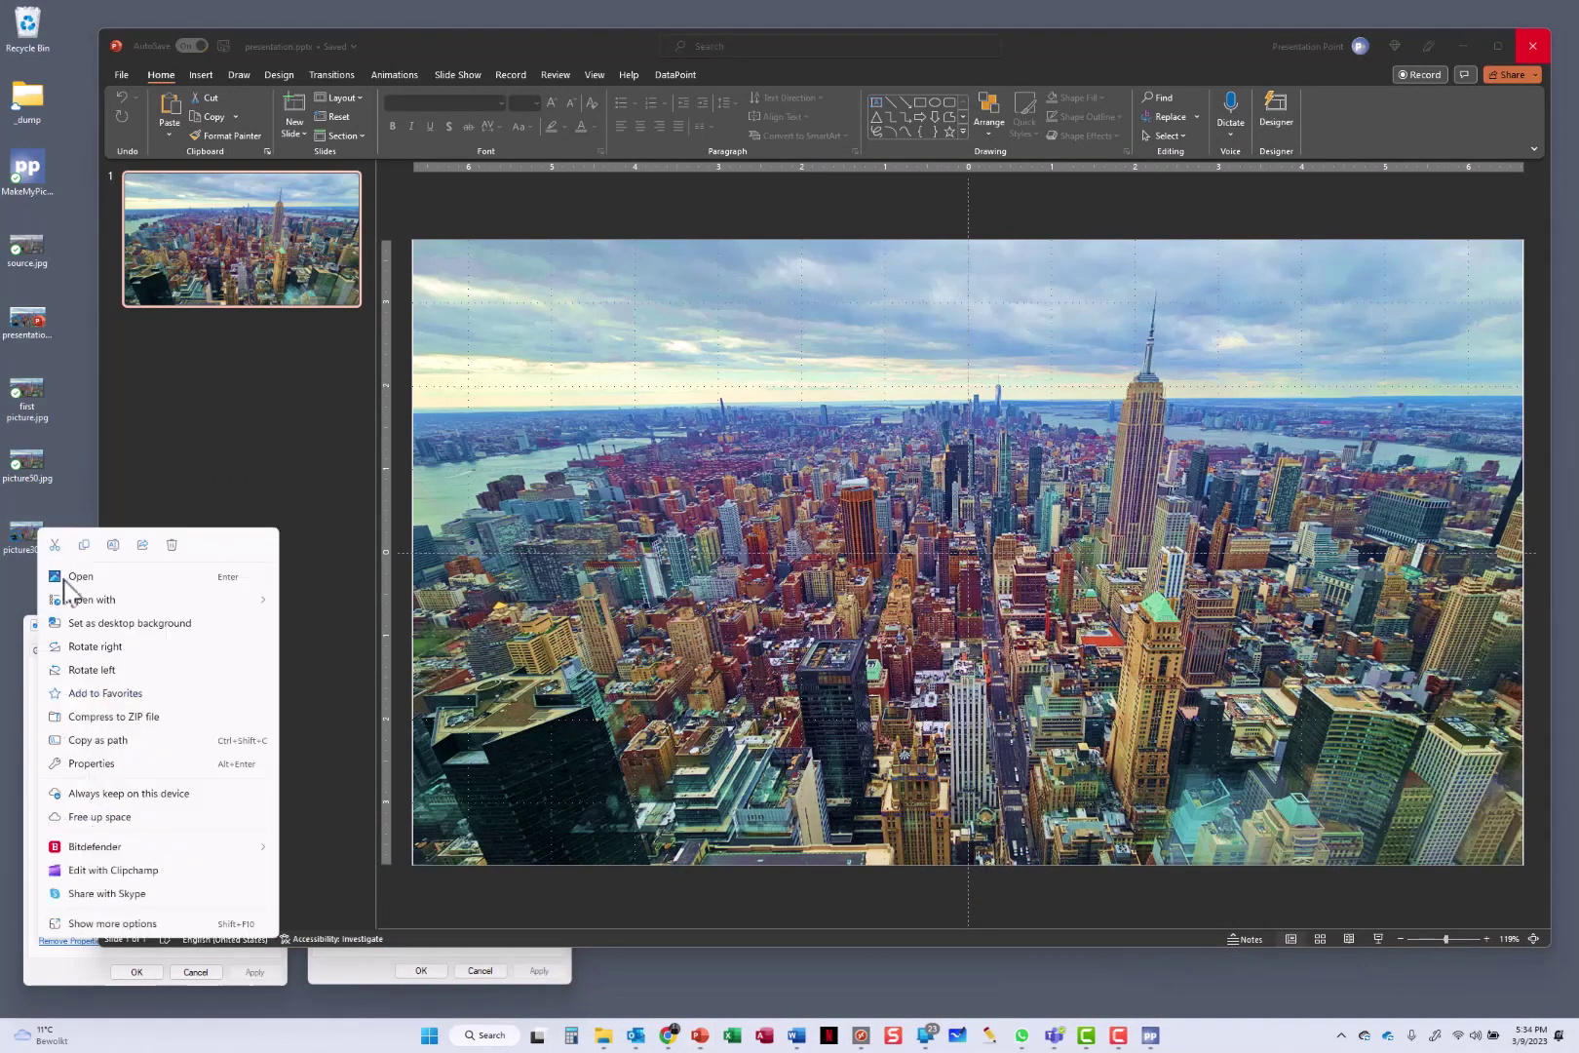
left_click(106, 947)
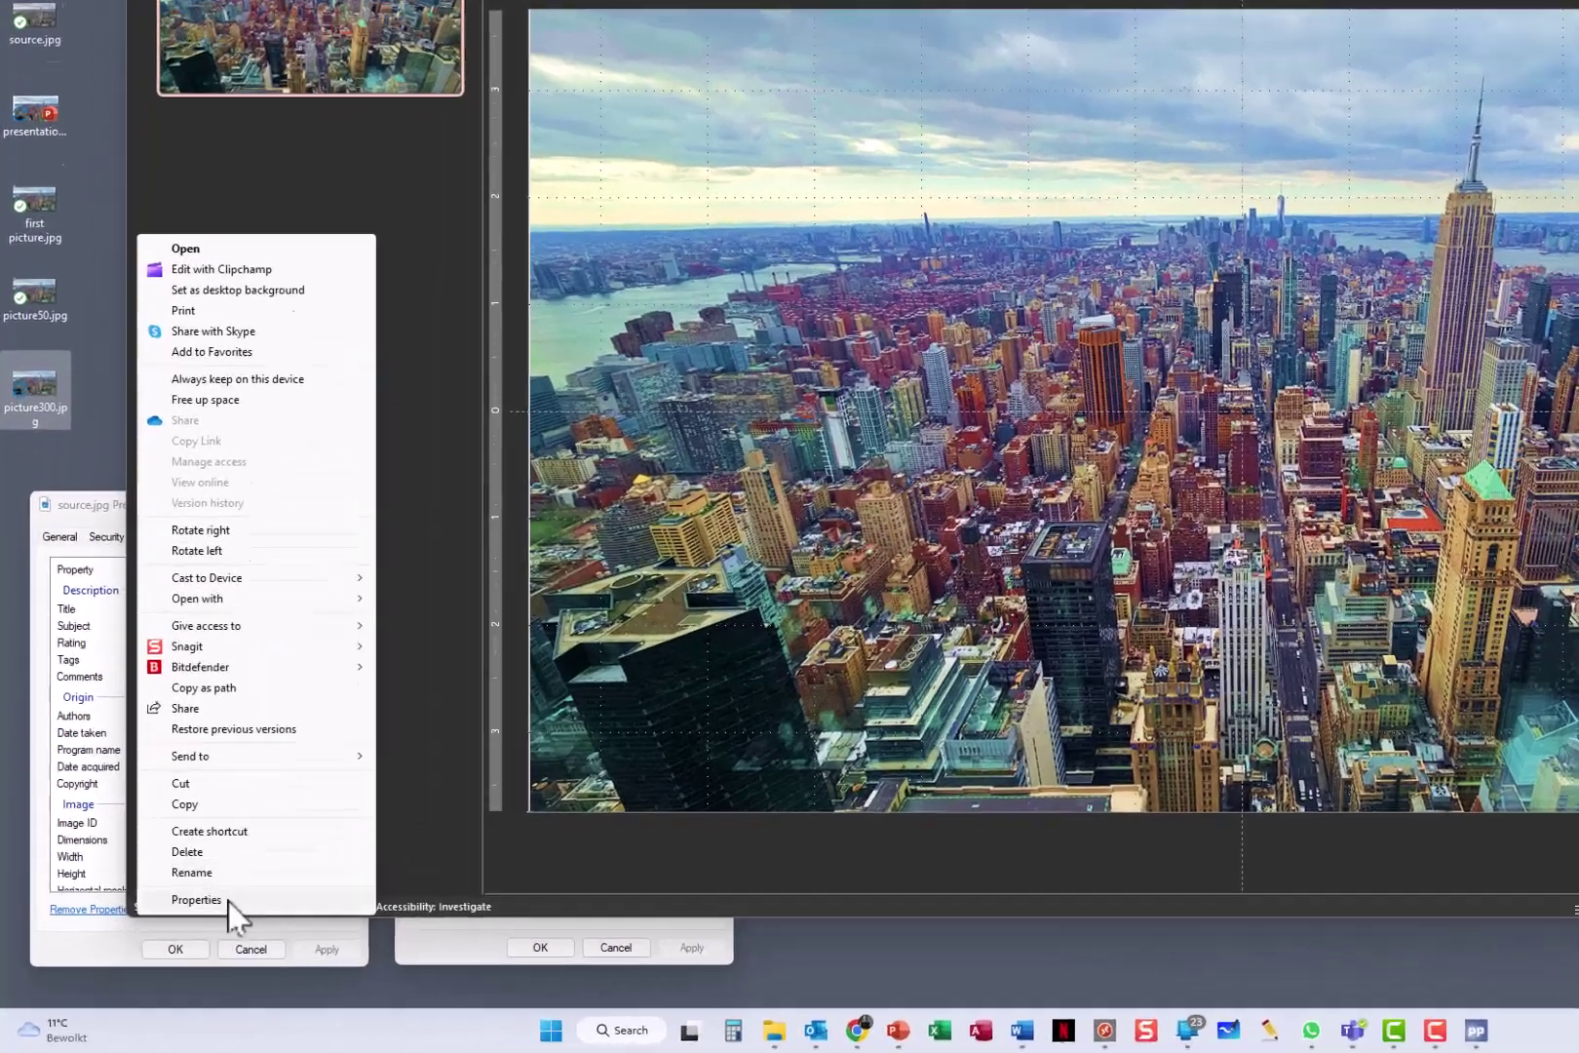
left_click(228, 901)
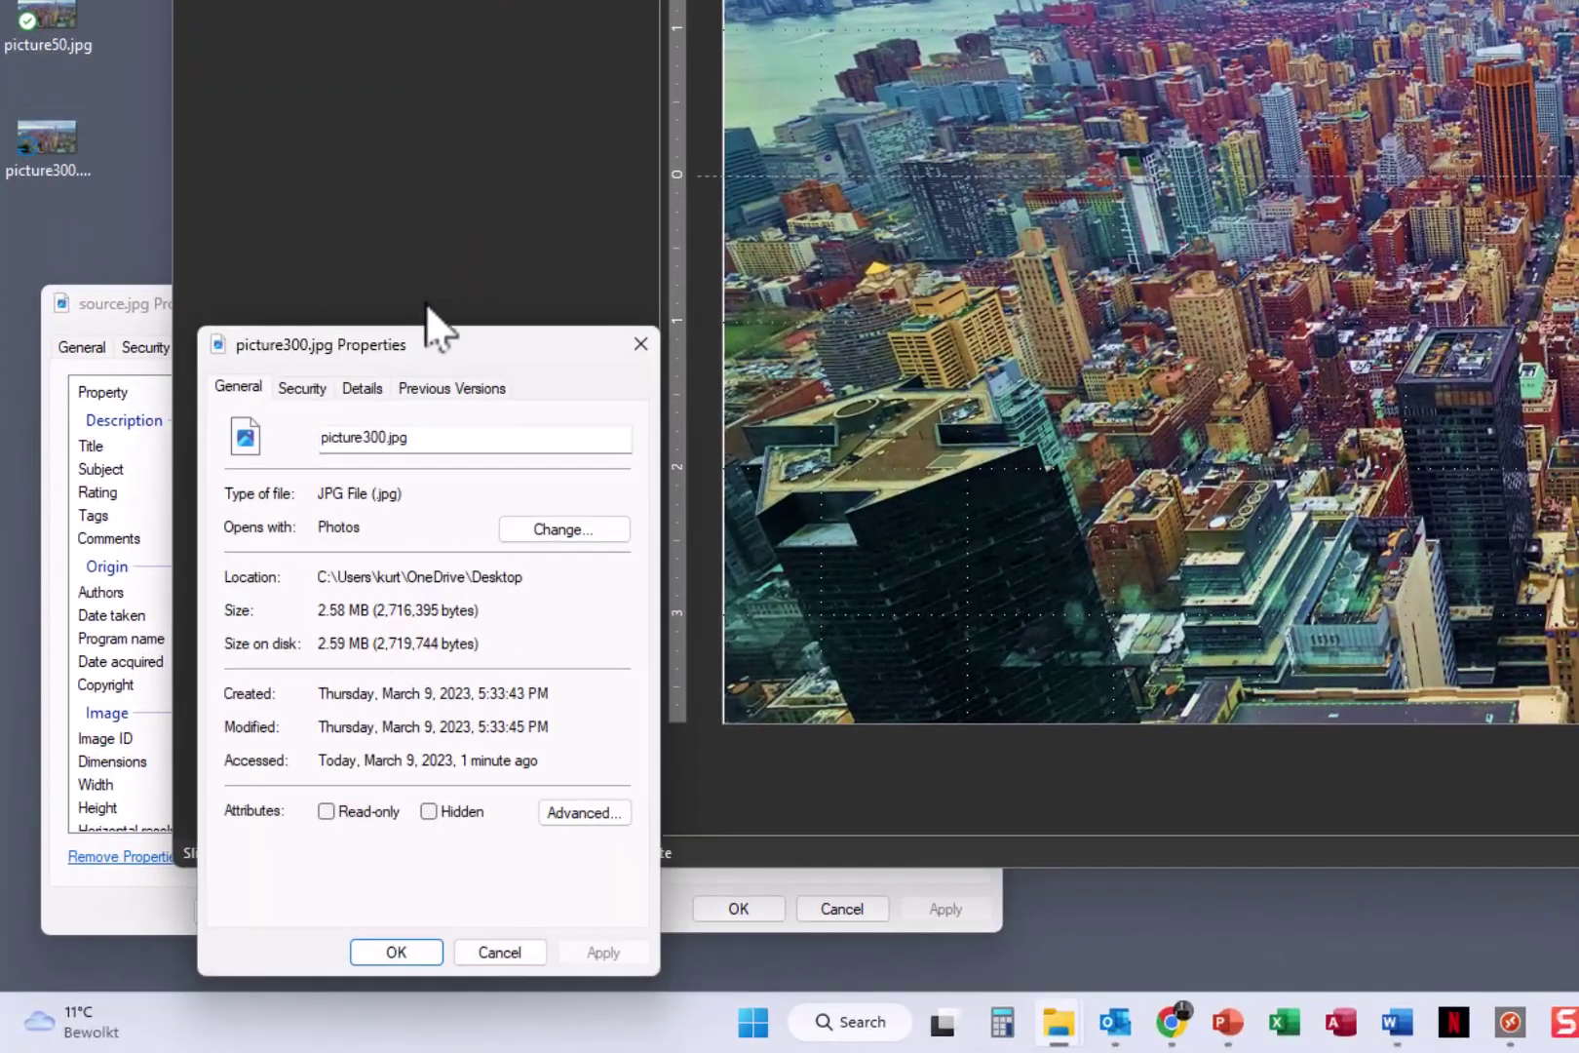
left_click_drag(309, 541, 785, 510)
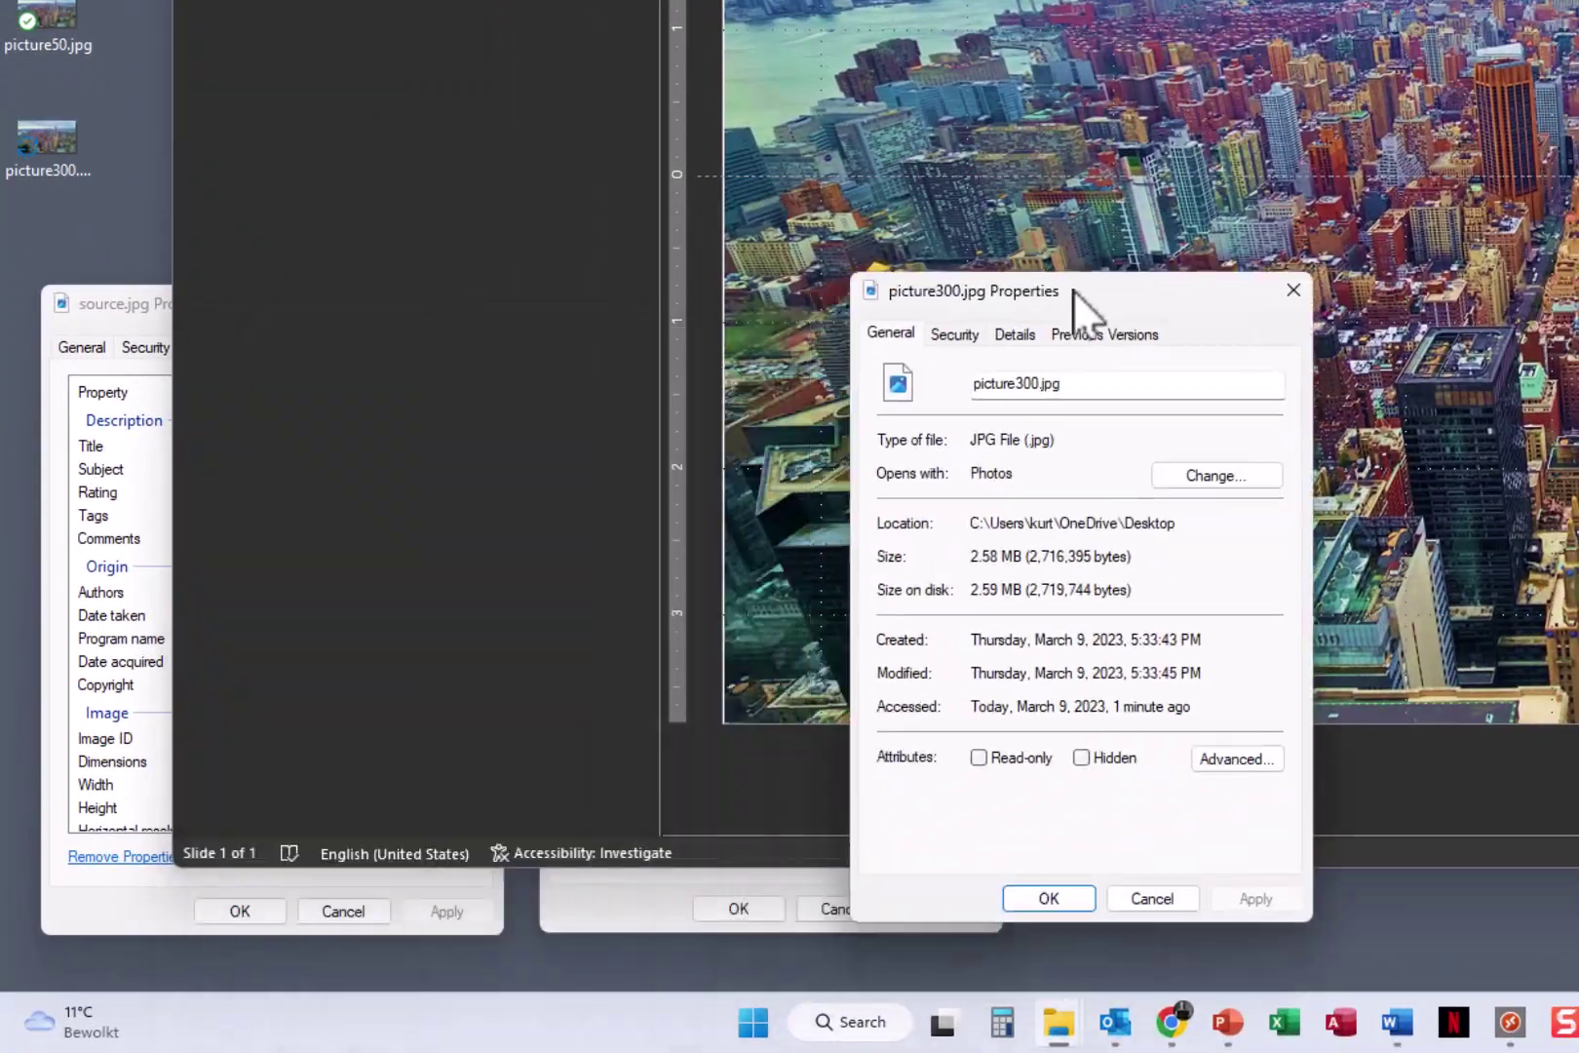
left_click_drag(1072, 291, 1247, 304)
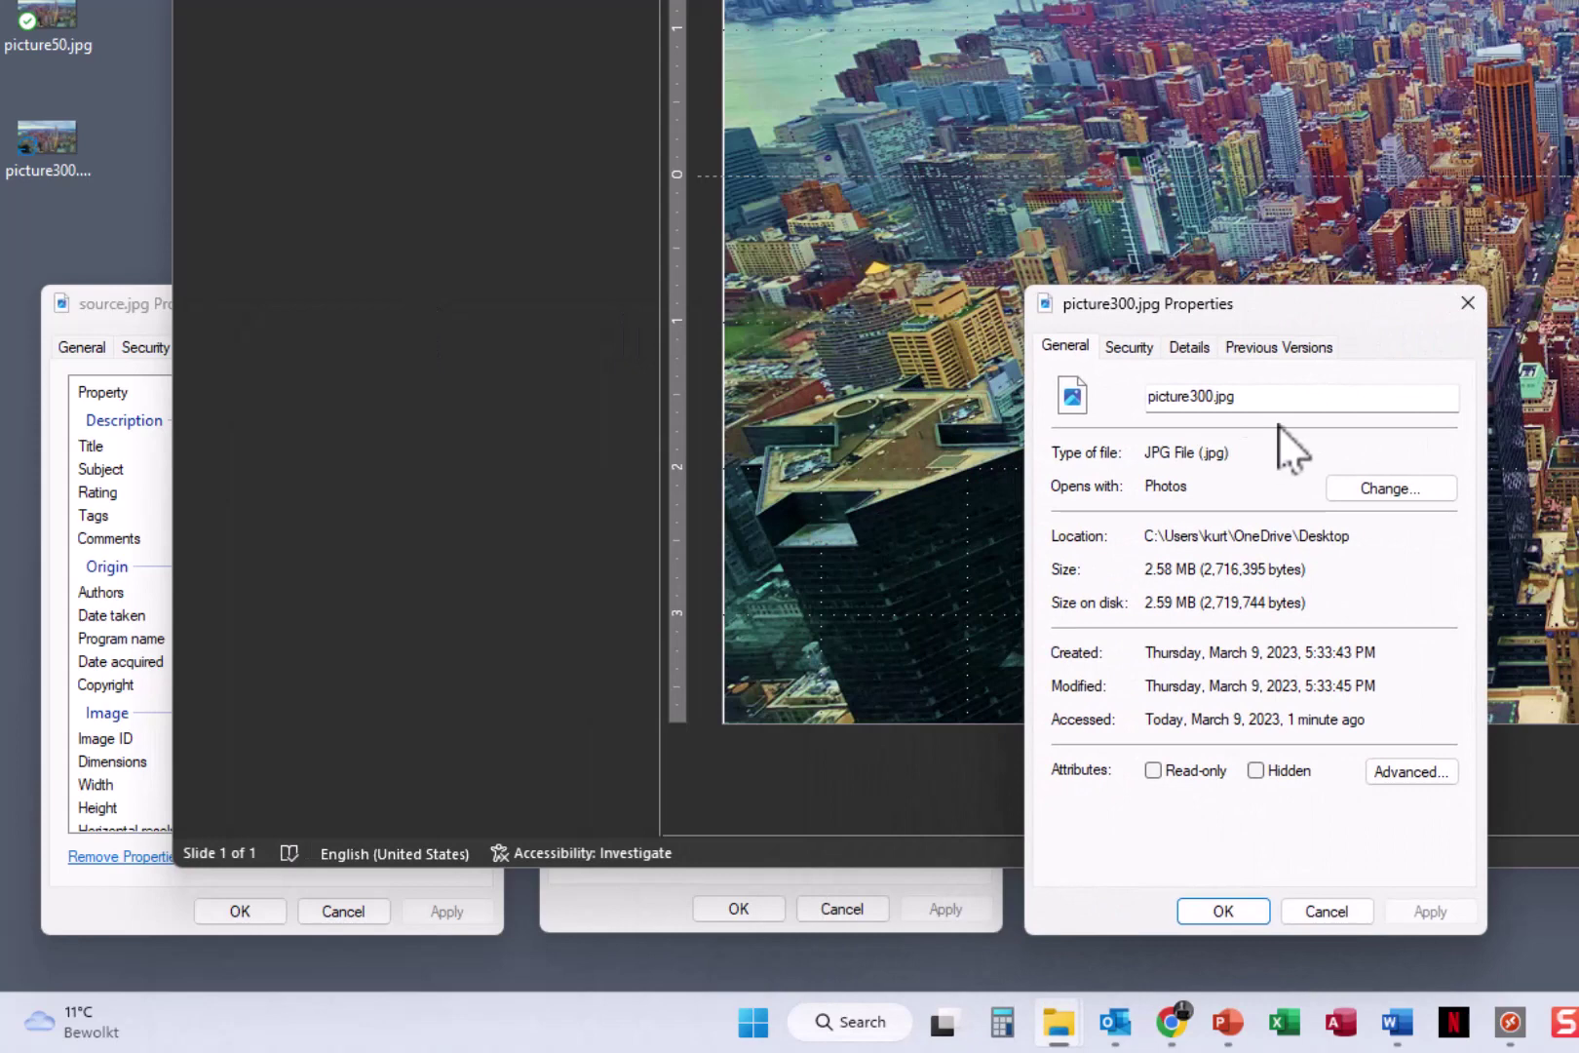
left_click(1210, 347)
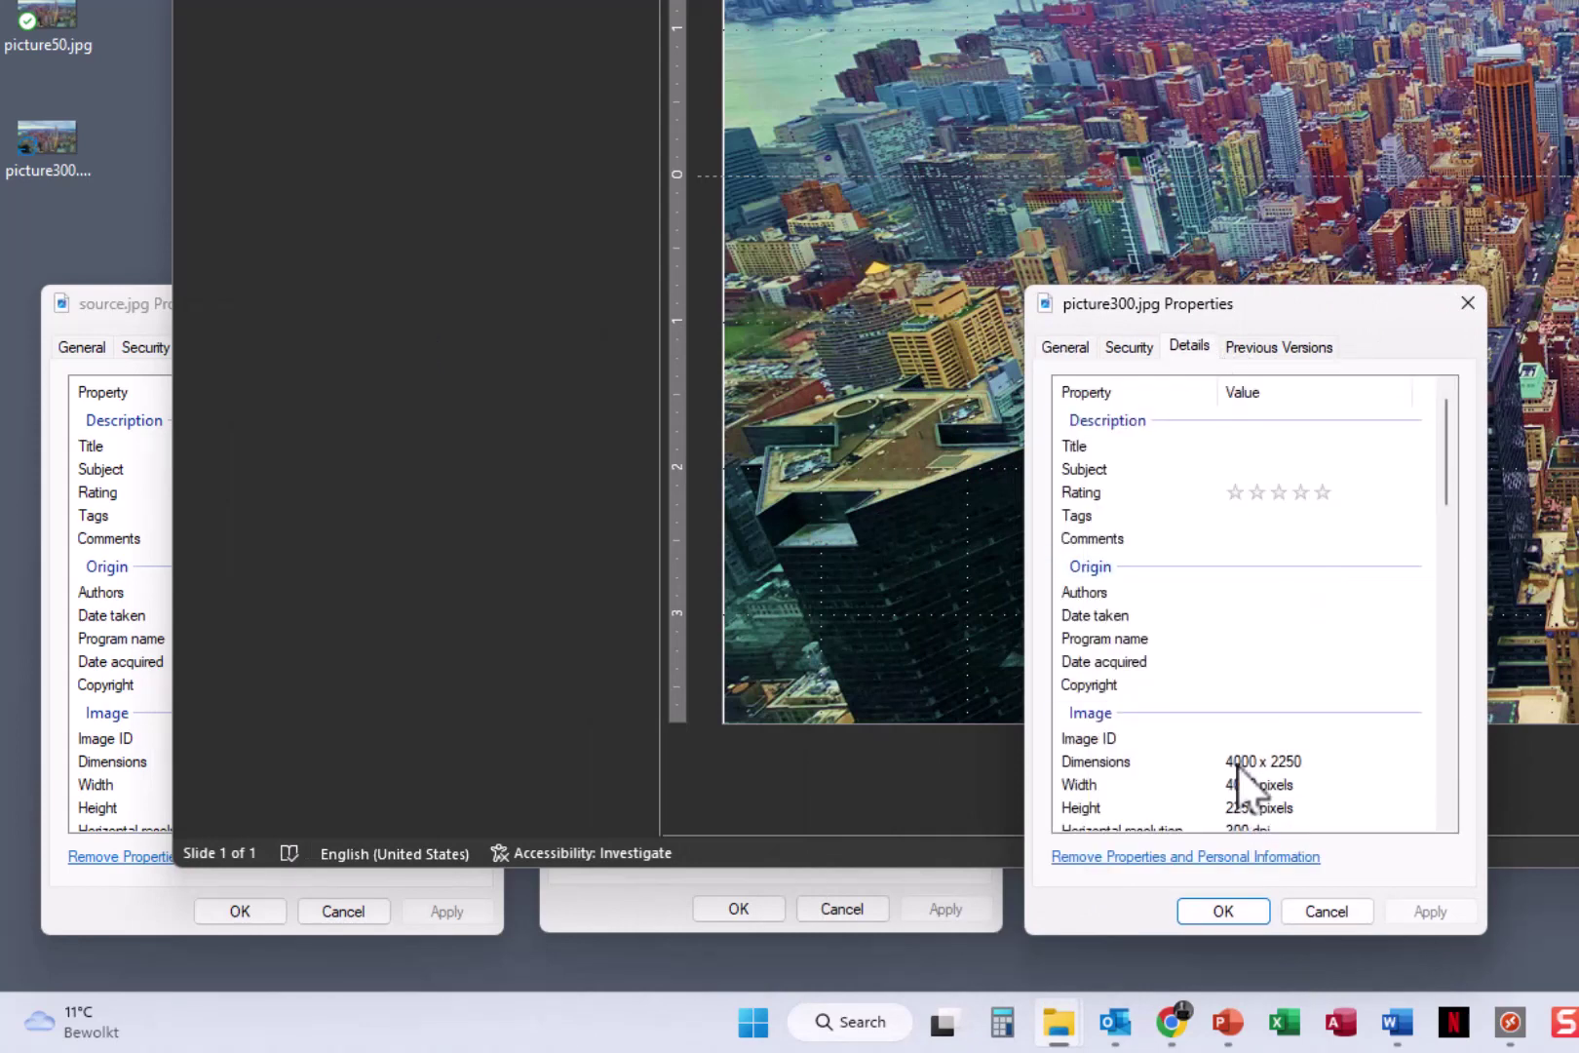